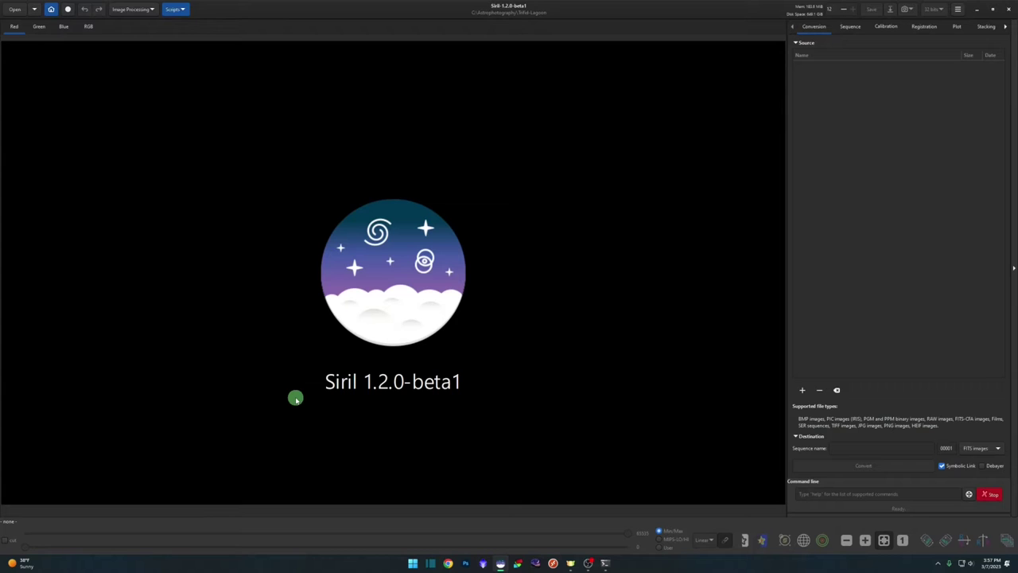
Step: Open result_9609s.fit from the 2022-06-27 Cygnus Loop folder
{"action": "left_click", "coordinate": [14, 8]}
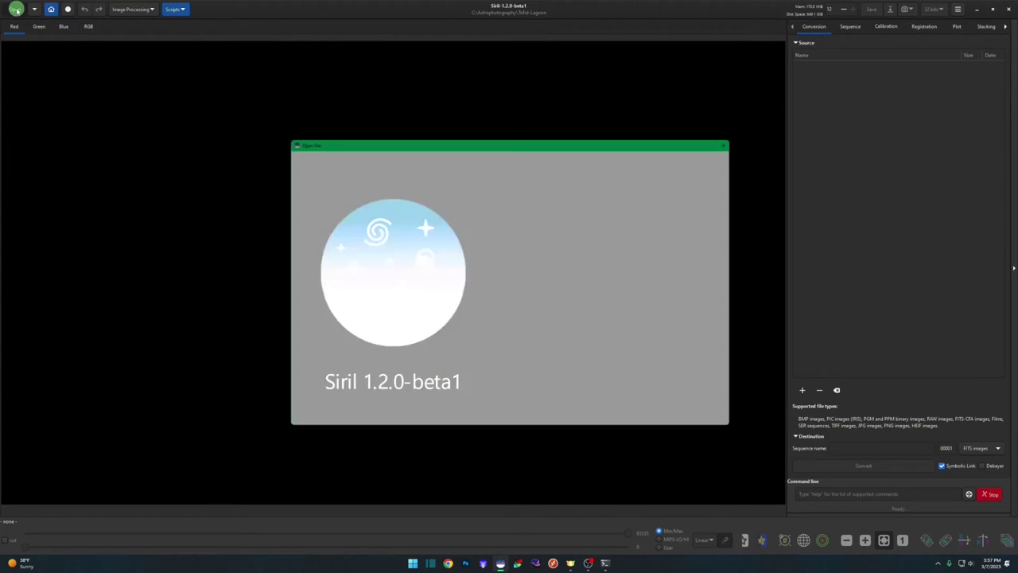
{"action": "left_click", "coordinate": [443, 231]}
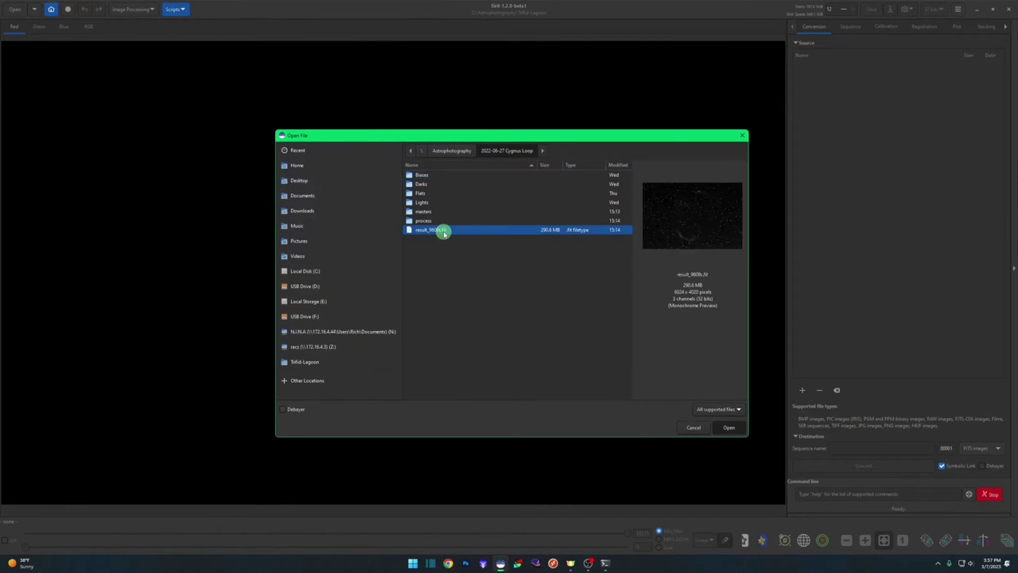
{"action": "double_click", "coordinate": [443, 231]}
Step: Set the image display mode to AutoStretch
{"action": "left_click", "coordinate": [175, 9]}
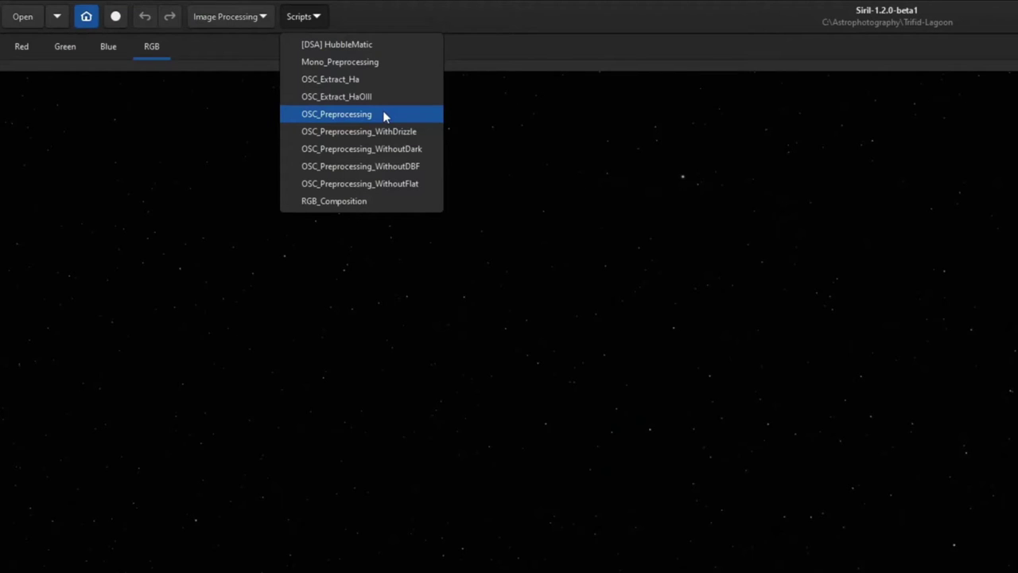
{"action": "left_click", "coordinate": [482, 63]}
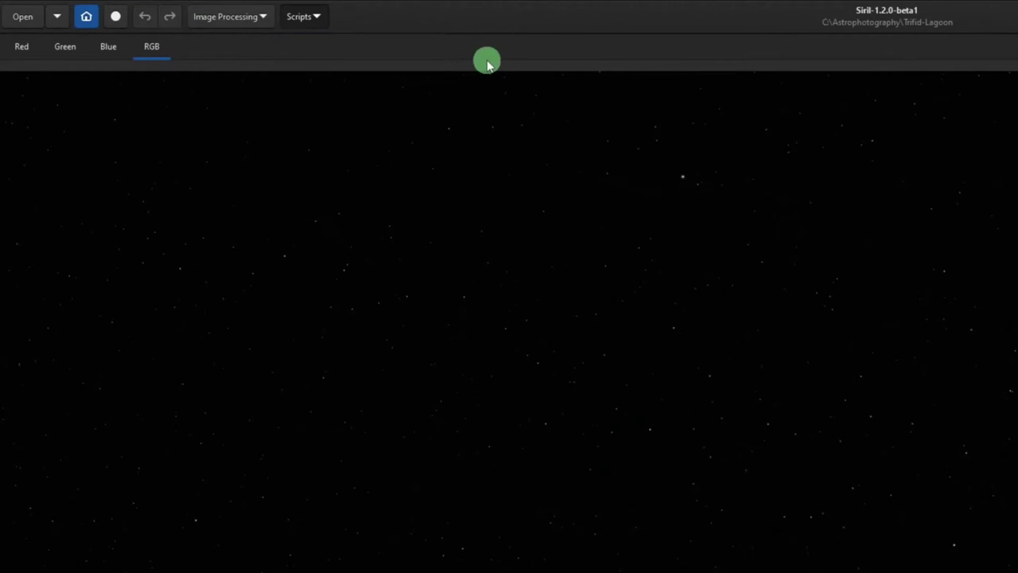
{"action": "left_click", "coordinate": [710, 541]}
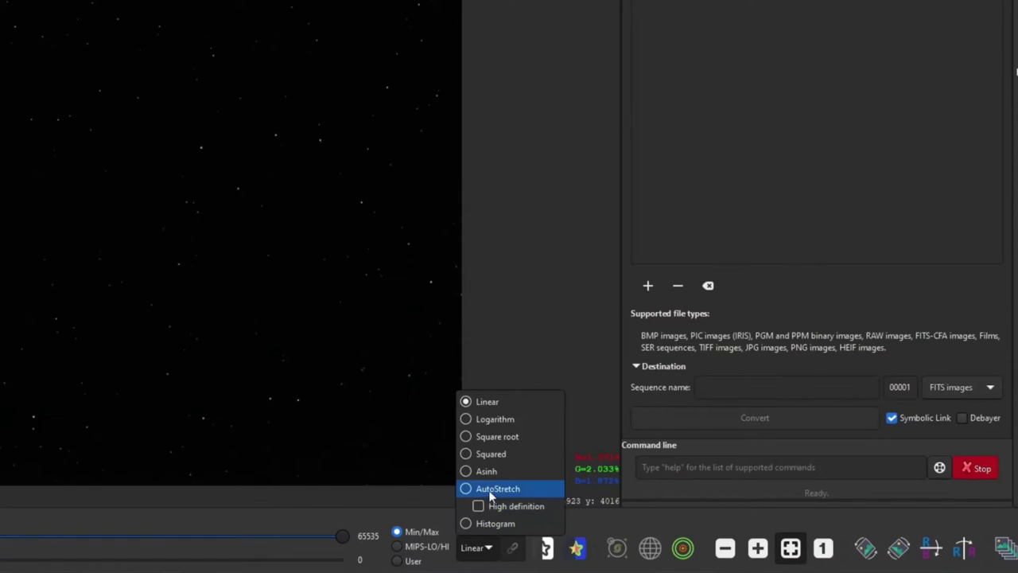
{"action": "left_click", "coordinate": [700, 505]}
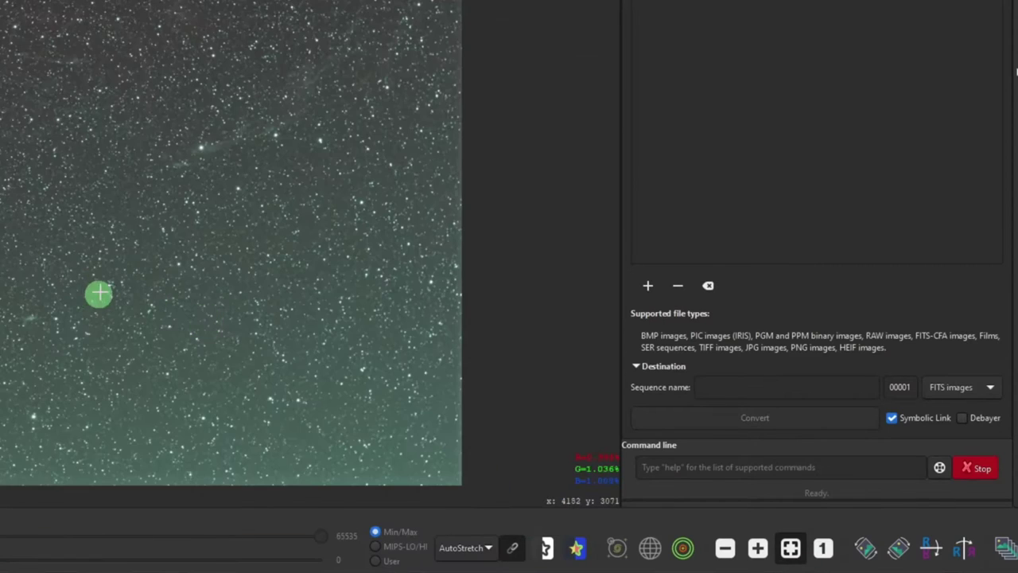
Step: Crop away the image borders, keeping a central area of about 5630 by 3700 pixels
{"action": "left_click_drag", "start_coordinate": [23, 55], "coordinate": [670, 481]}
{"action": "right_click", "coordinate": [602, 414]}
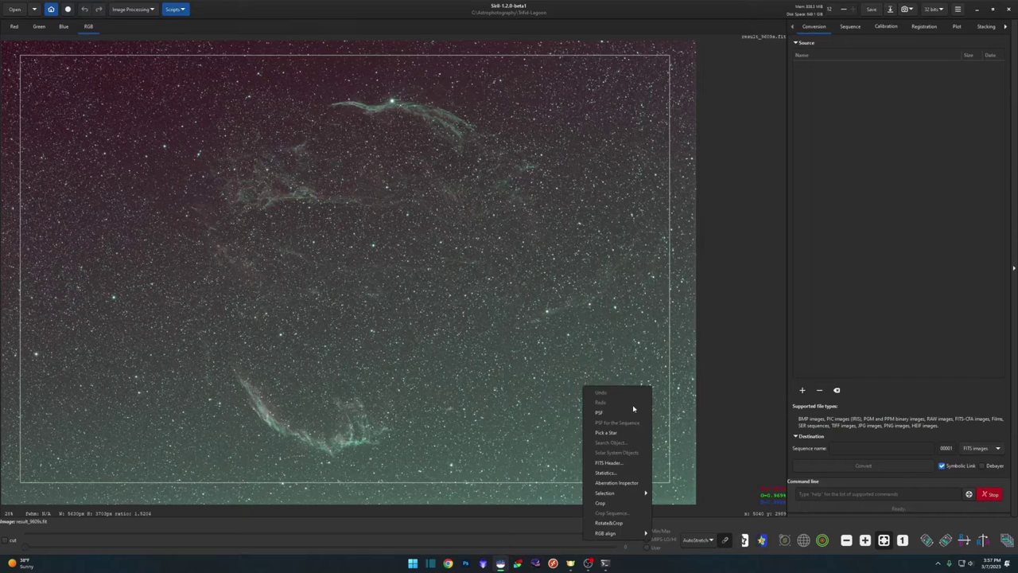
{"action": "left_click", "coordinate": [612, 503]}
Step: Remove the background gradient using RBF background extraction with 20 generated samples per line and Subtraction correction
{"action": "left_click", "coordinate": [143, 10]}
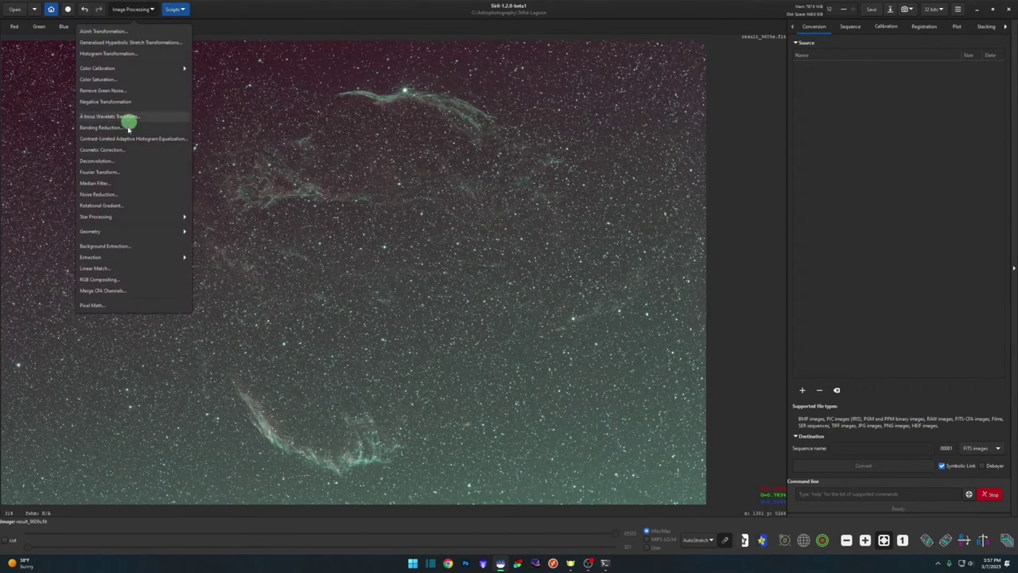
{"action": "left_click", "coordinate": [122, 247]}
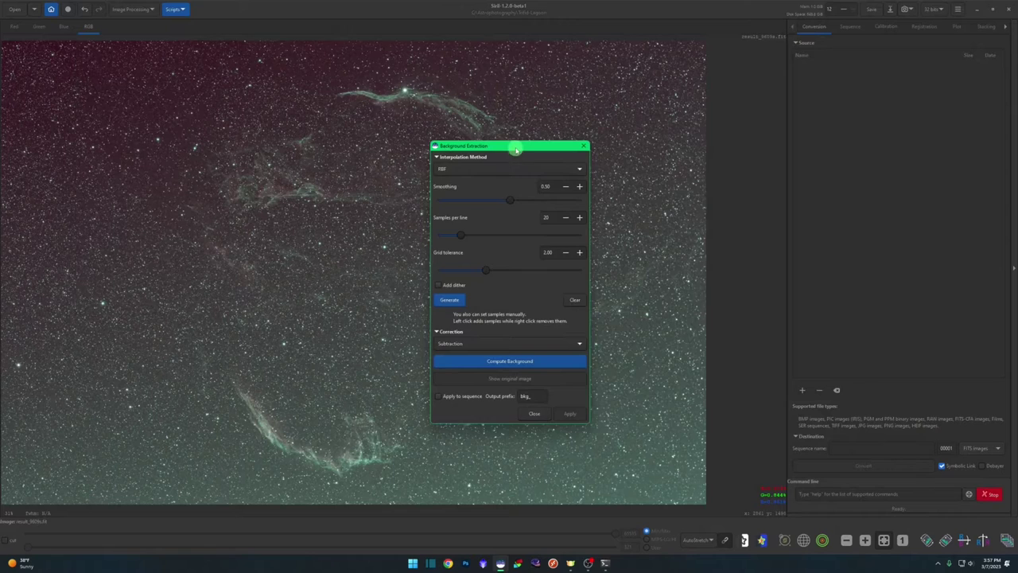
{"action": "left_click_drag", "start_coordinate": [515, 143], "coordinate": [736, 102]}
{"action": "left_click", "coordinate": [672, 255]}
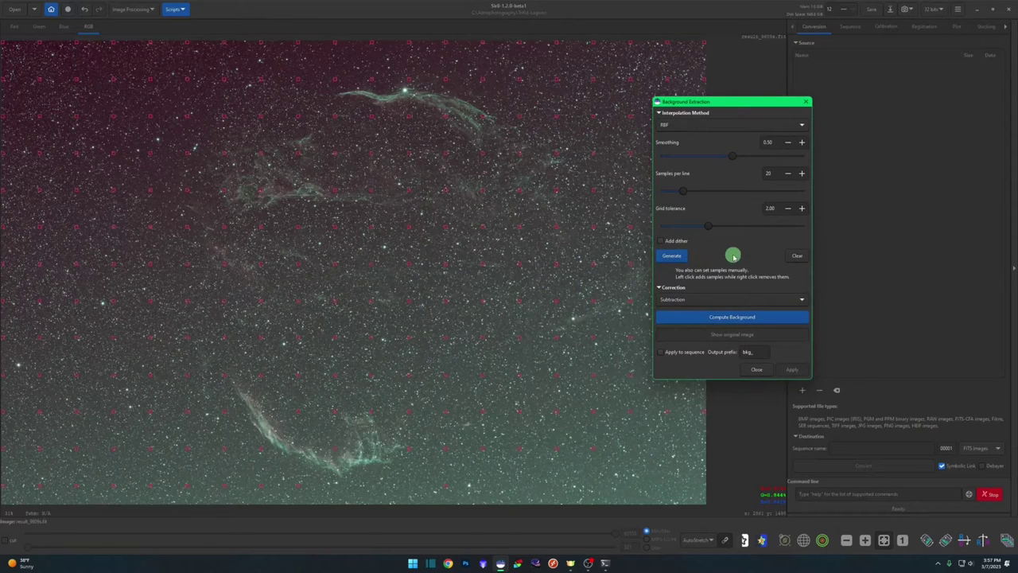
{"action": "left_click", "coordinate": [334, 102]}
{"action": "left_click", "coordinate": [787, 370]}
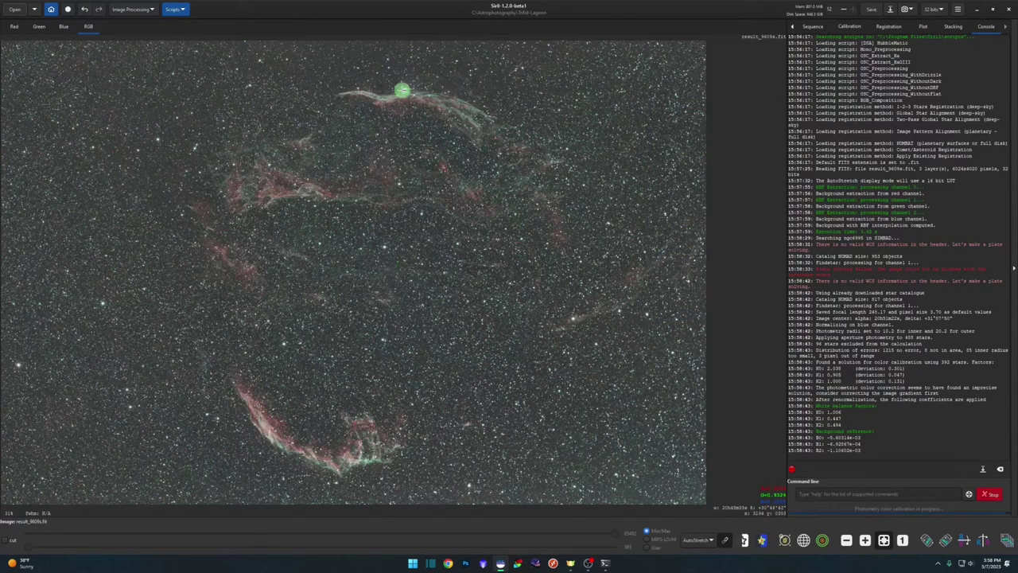
Step: Examine the bright star and surrounding nebulosity in the upper arc up close, and return to the full image
{"action": "scroll", "coordinate": [396, 88], "scroll_direction": "up", "scroll_amount": 3}
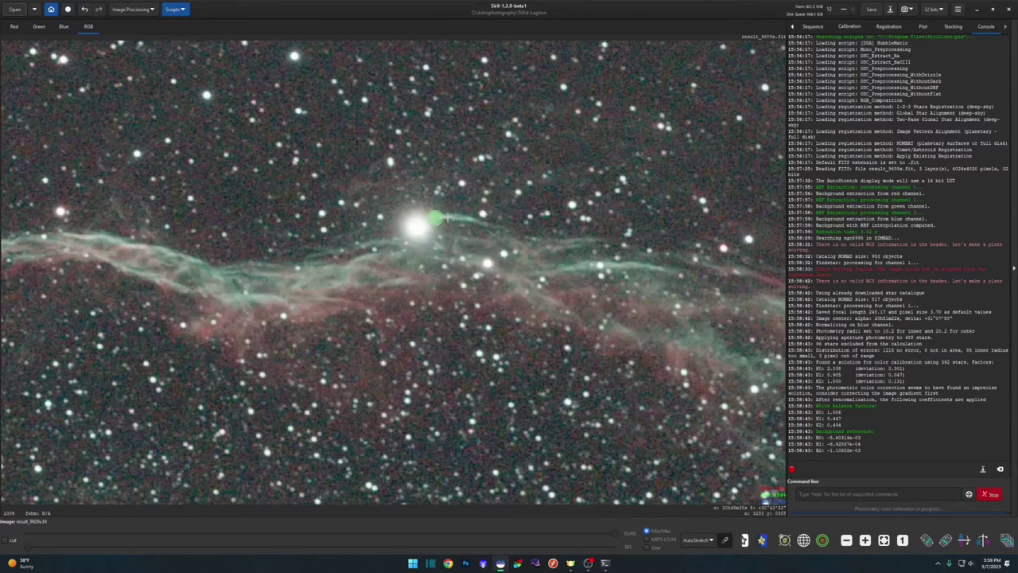
{"action": "scroll", "coordinate": [414, 237], "scroll_direction": "up", "scroll_amount": 1}
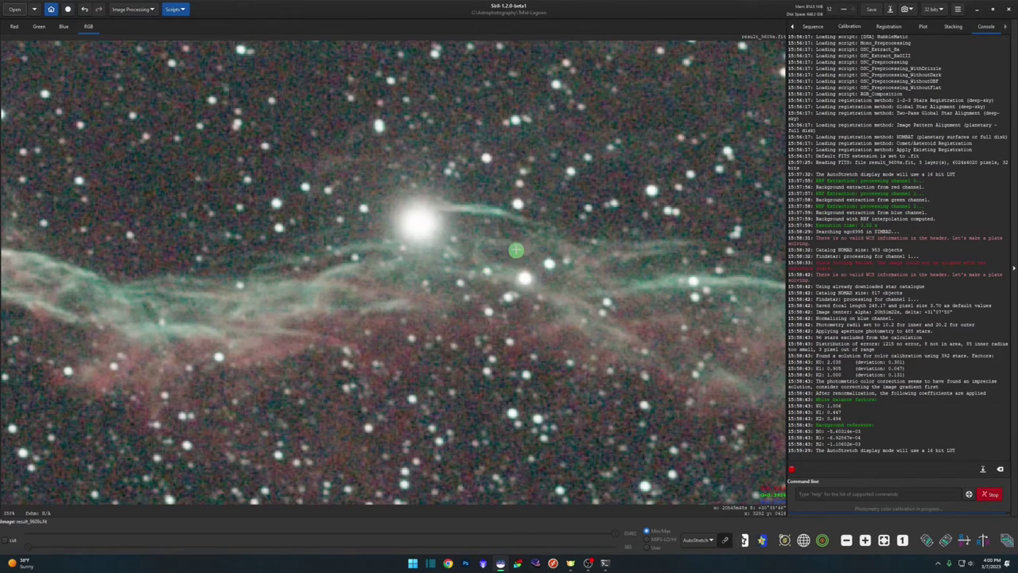
{"action": "scroll", "coordinate": [513, 251], "scroll_direction": "down", "scroll_amount": 3}
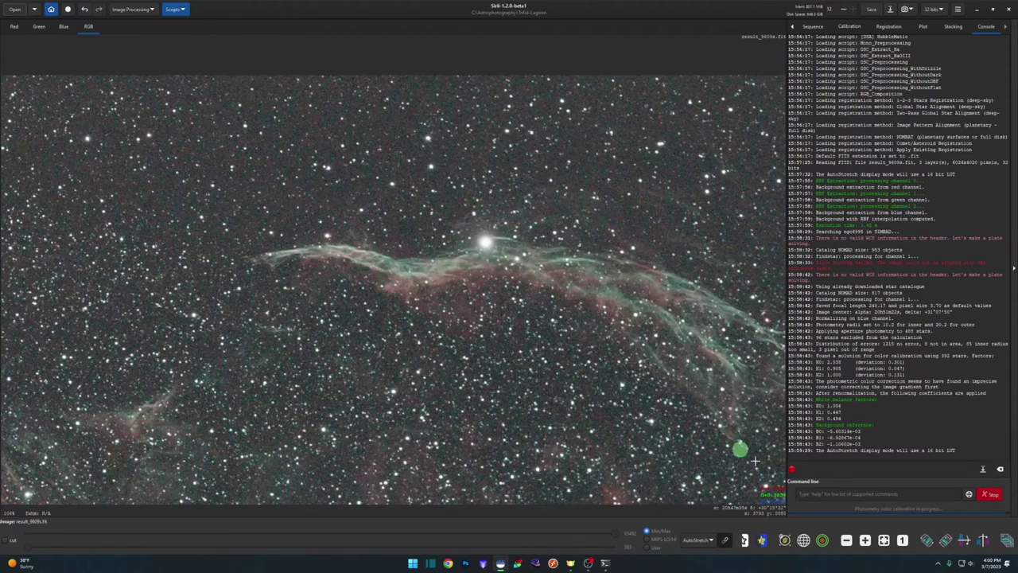
{"action": "left_click", "coordinate": [883, 540]}
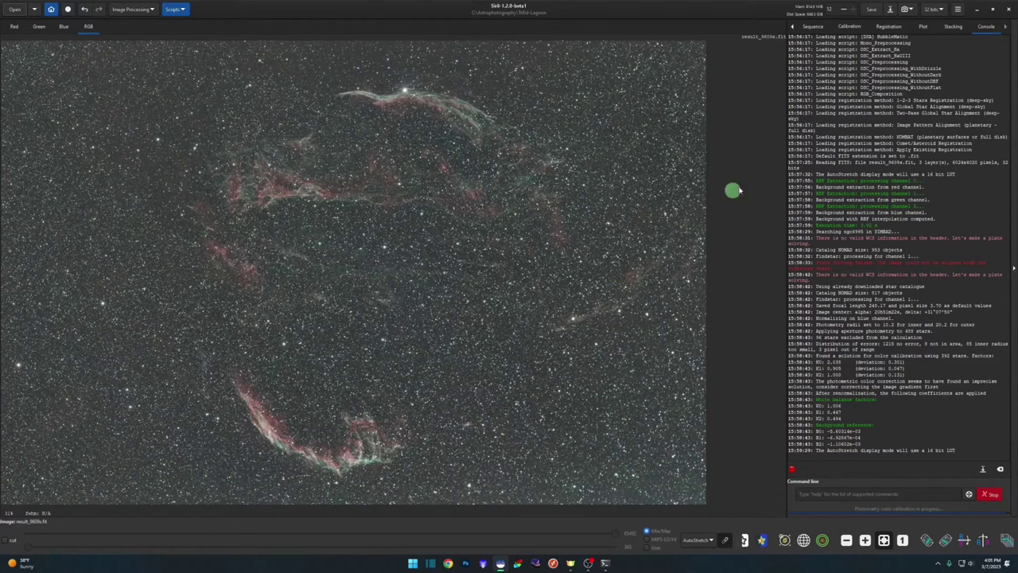
{"action": "left_click", "coordinate": [957, 9]}
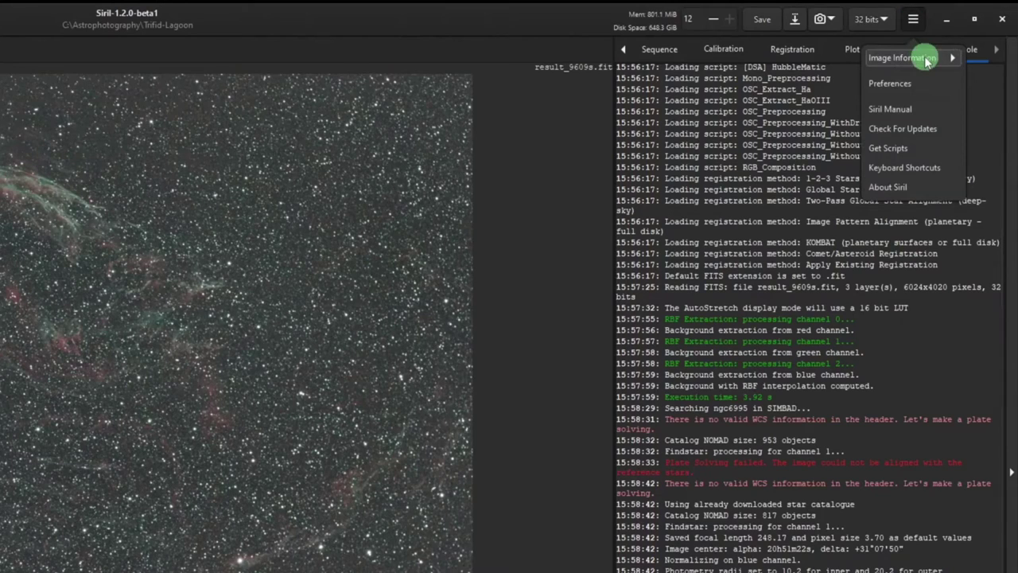
{"action": "left_click", "coordinate": [924, 60]}
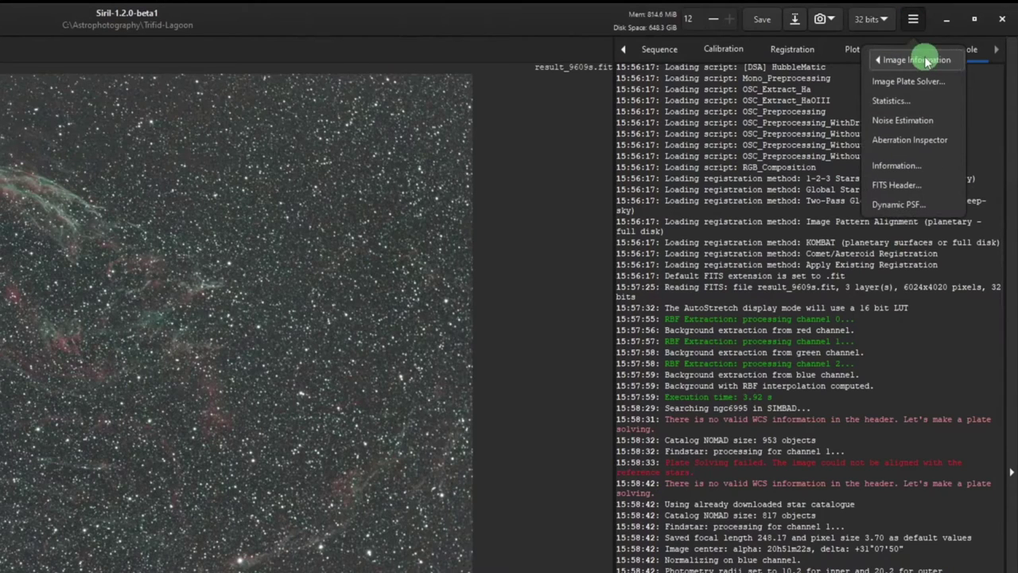
{"action": "left_click", "coordinate": [941, 205]}
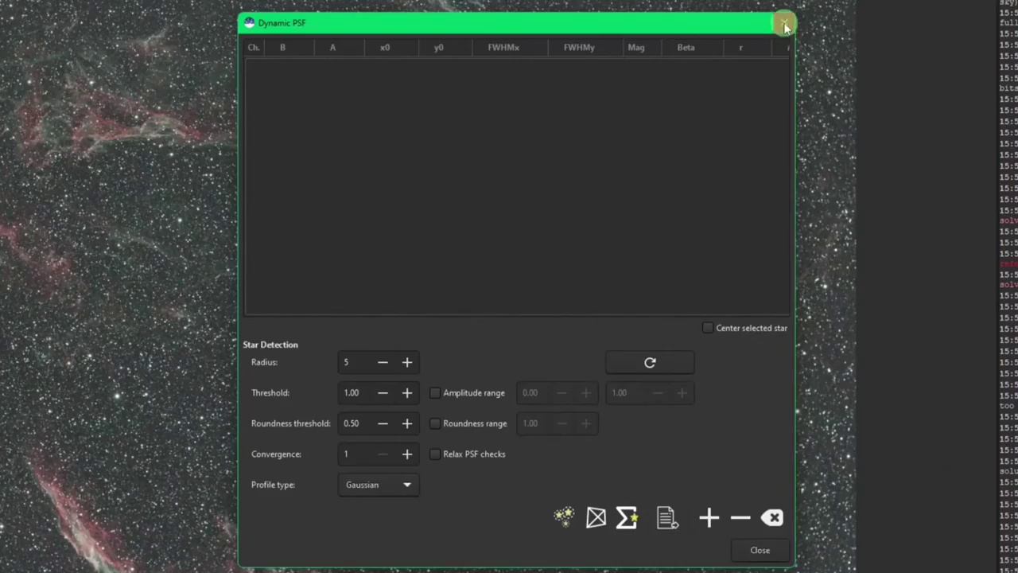
{"action": "left_click", "coordinate": [784, 22]}
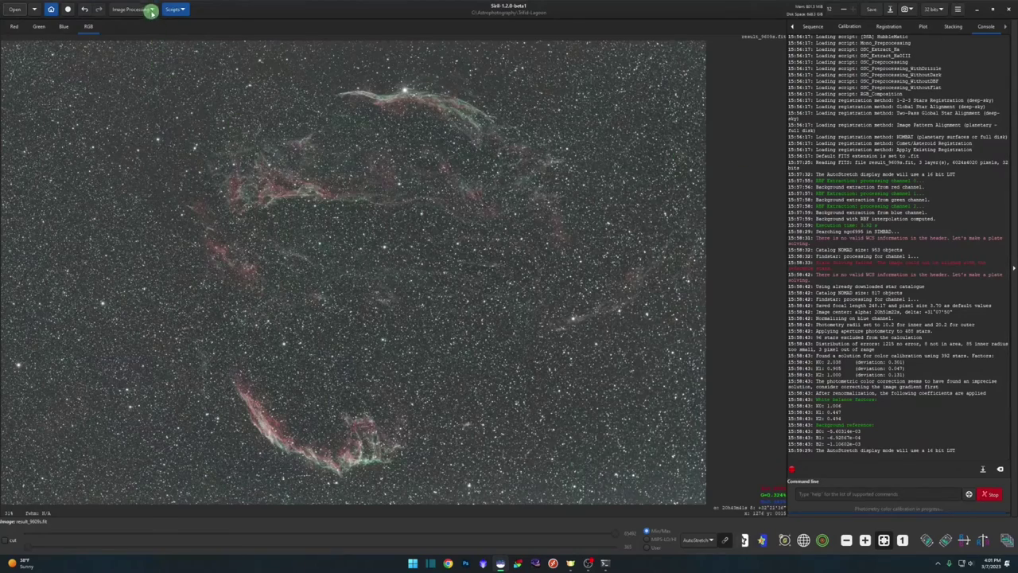
Step: Set the Dynamic PSF profile type to Moffat in the Full Resynthesis settings and detect the stars in the image
{"action": "left_click", "coordinate": [146, 10]}
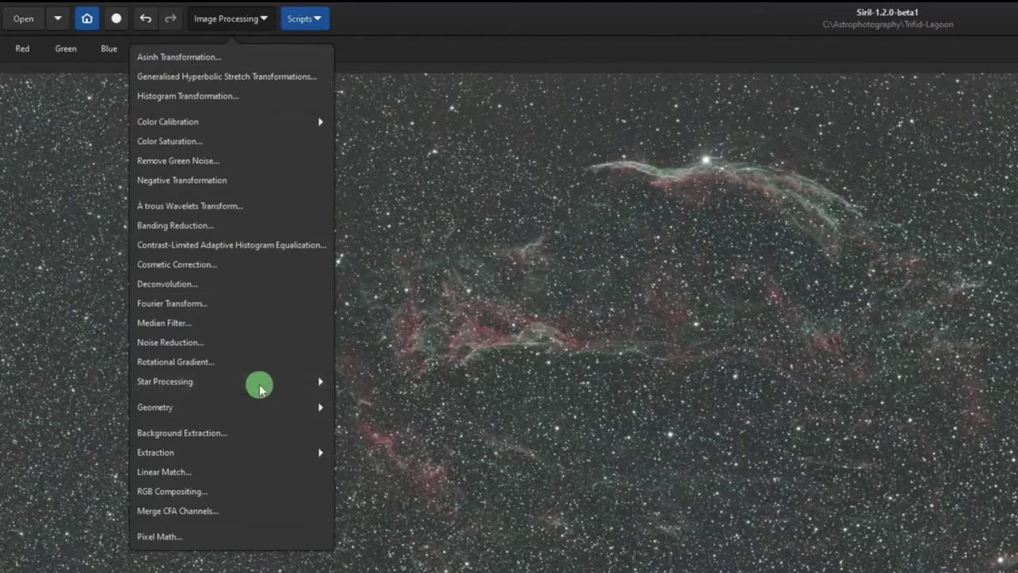
{"action": "left_click", "coordinate": [258, 383]}
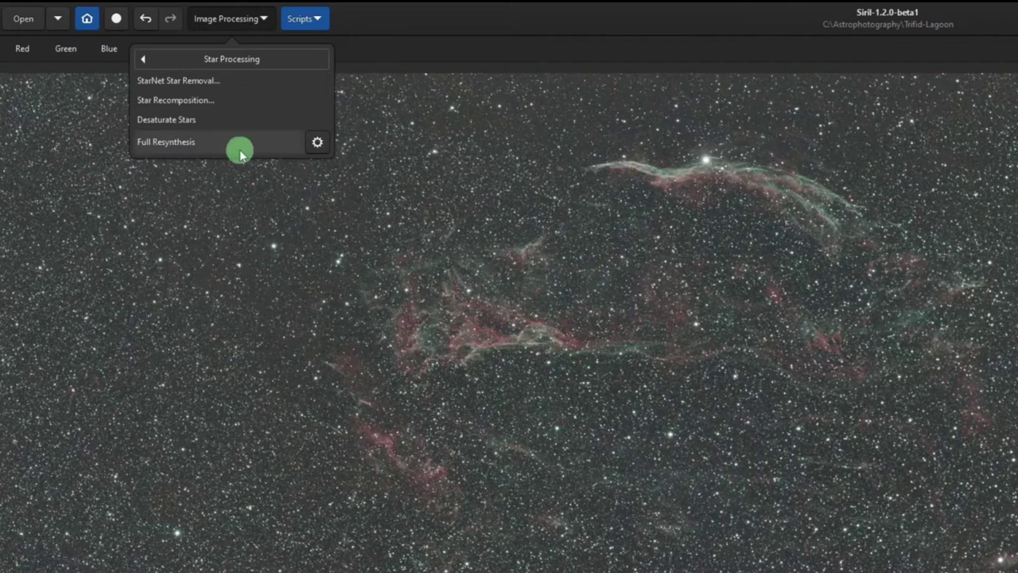
{"action": "left_click", "coordinate": [319, 146]}
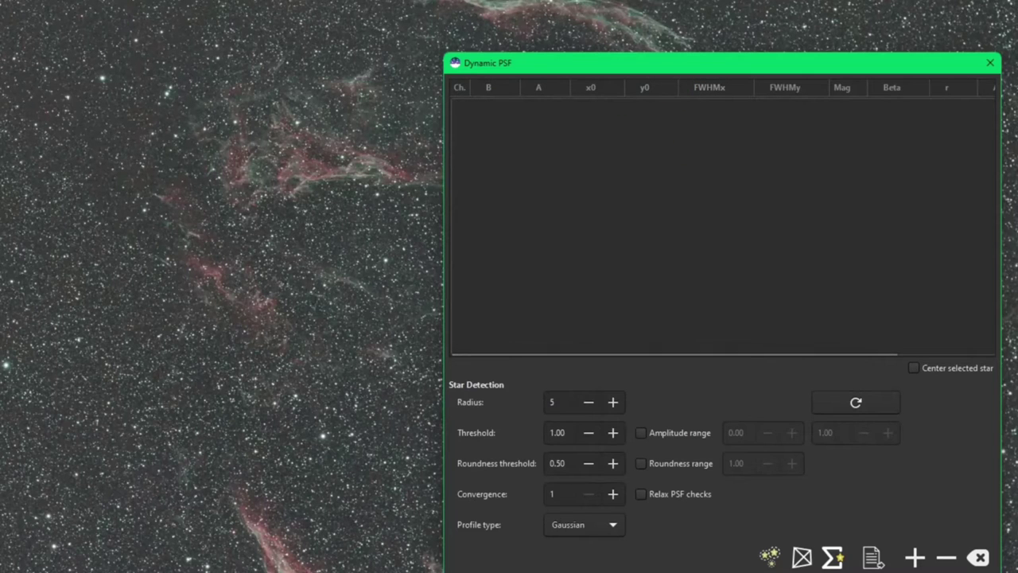
{"action": "left_click_drag", "start_coordinate": [698, 72], "coordinate": [777, 24]}
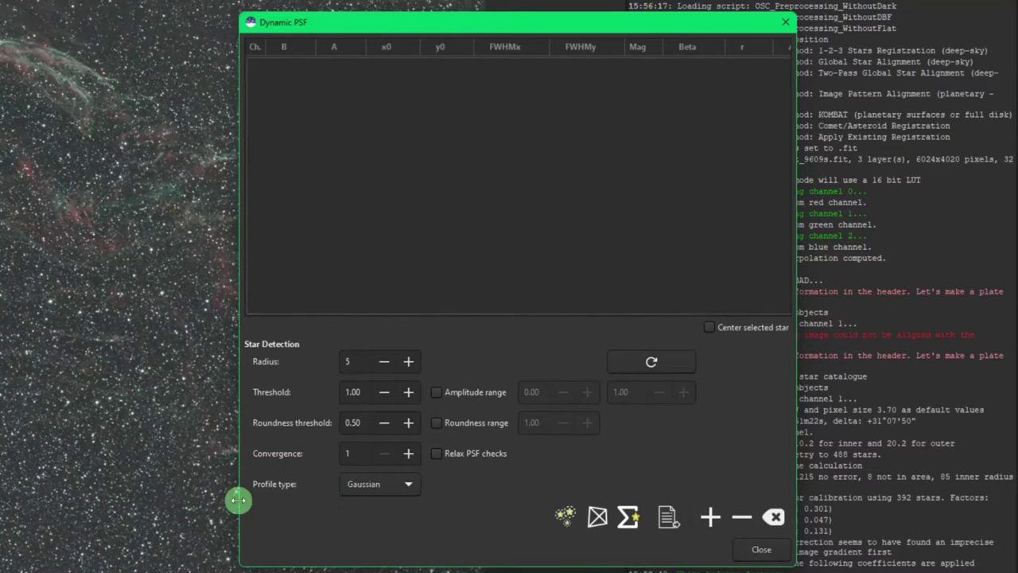
{"action": "left_click", "coordinate": [409, 484]}
{"action": "left_click", "coordinate": [404, 507]}
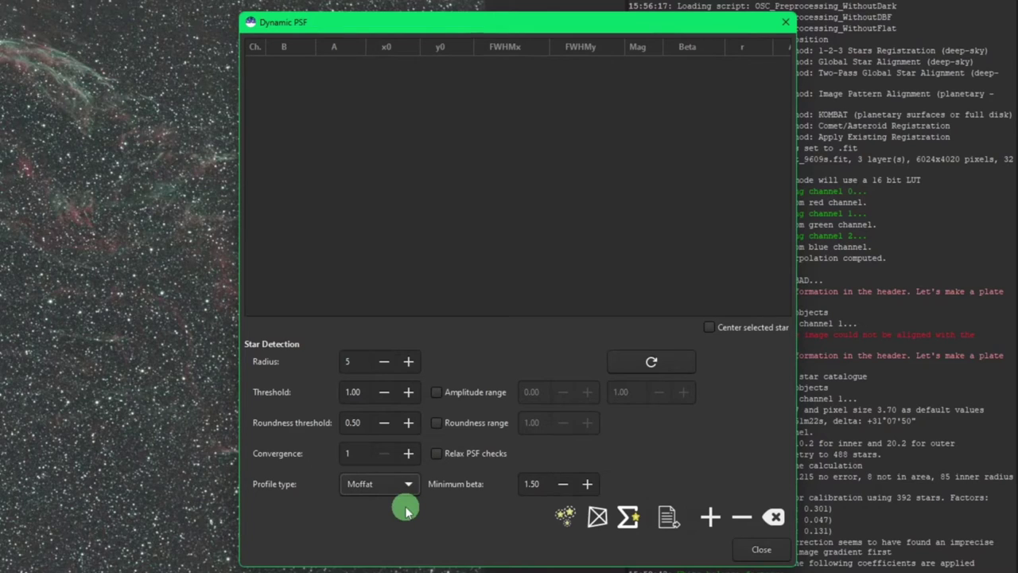
{"action": "left_click", "coordinate": [406, 485]}
{"action": "left_click", "coordinate": [405, 500]}
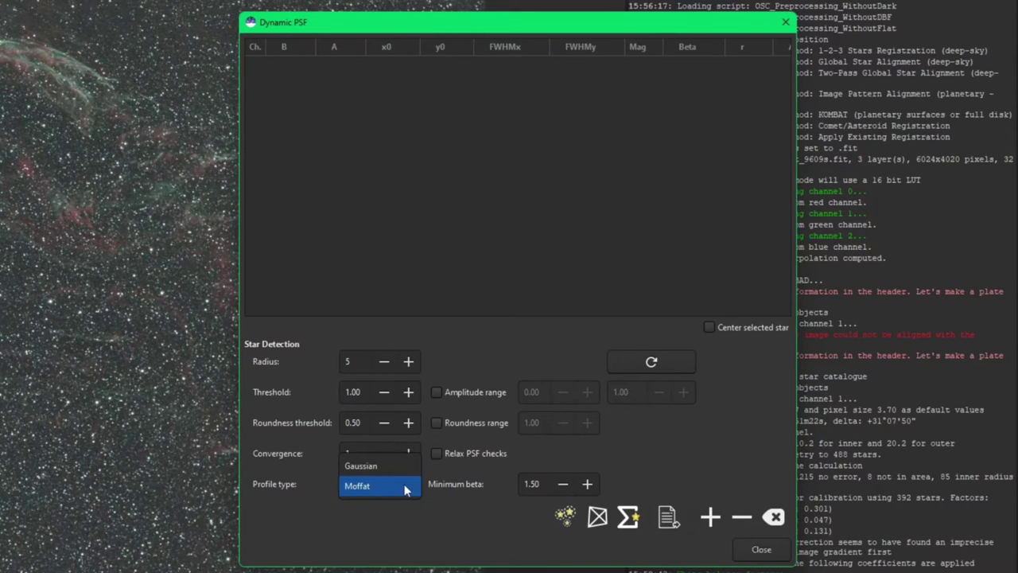
{"action": "left_click", "coordinate": [405, 487]}
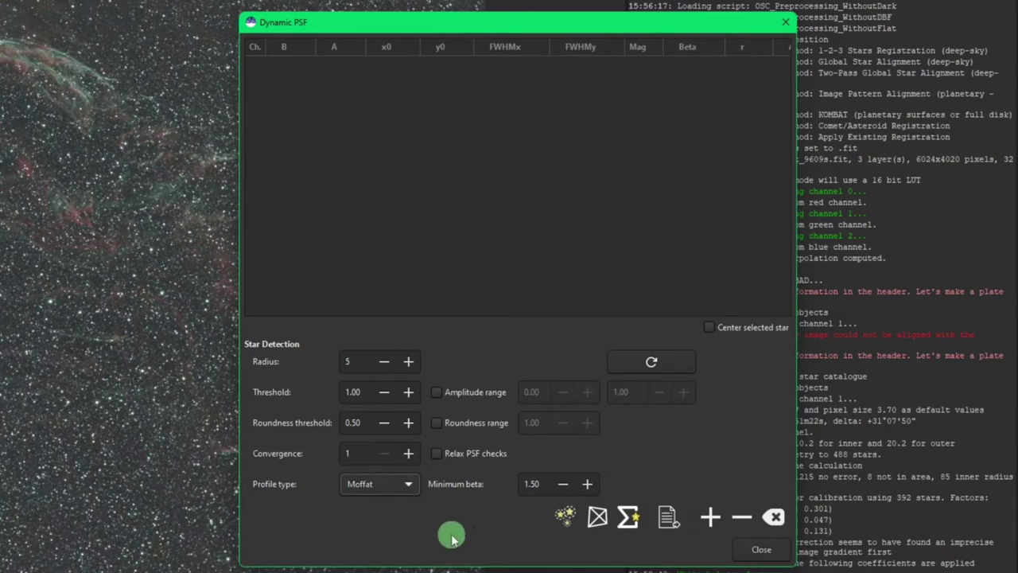
{"action": "left_click", "coordinate": [571, 517]}
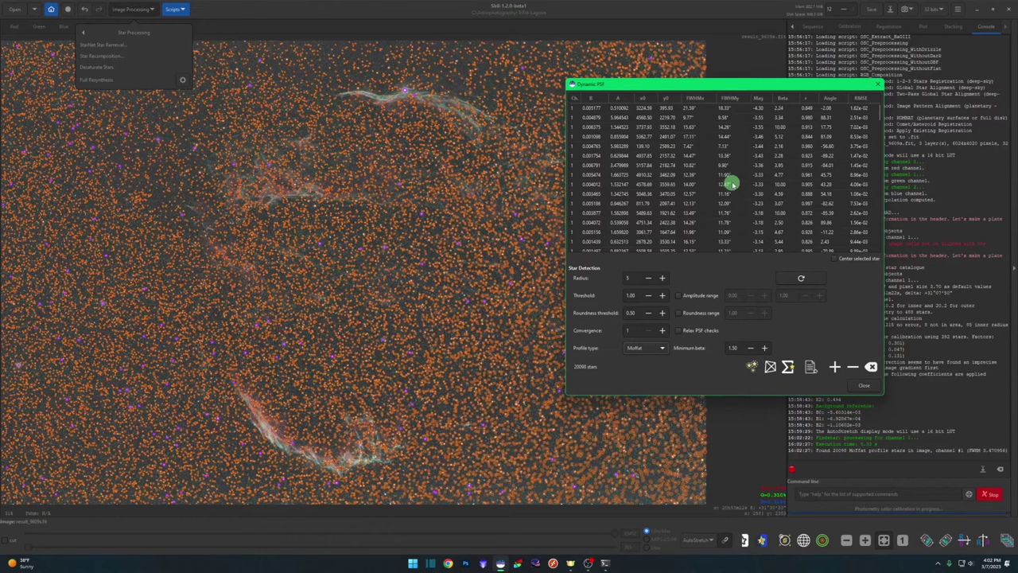
{"action": "left_click", "coordinate": [862, 387]}
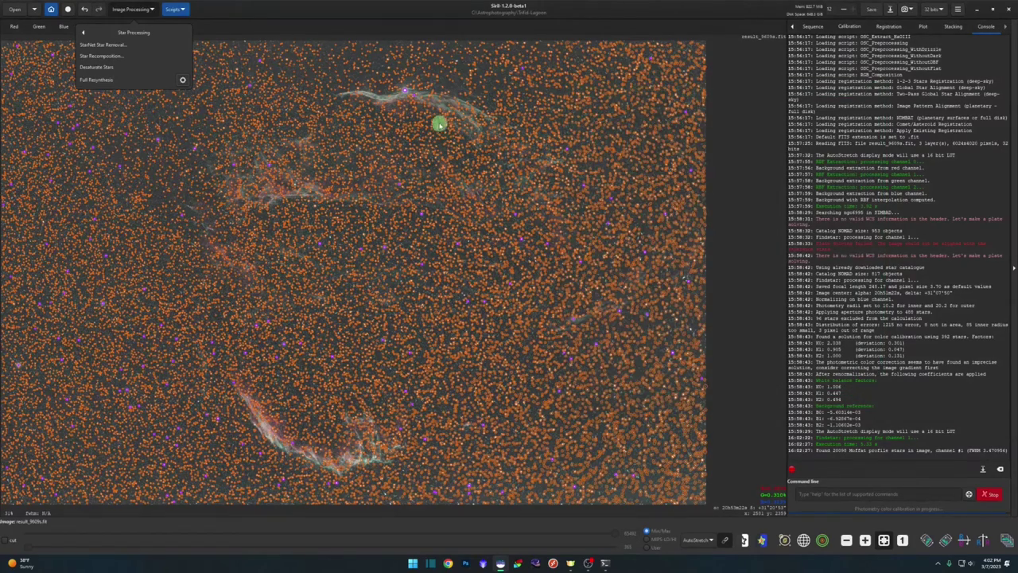
Step: Select an undetected star above the nebula's upper arc and add it to the detected stars
{"action": "left_click", "coordinate": [400, 97]}
{"action": "scroll", "coordinate": [412, 89], "scroll_direction": "up", "scroll_amount": 2}
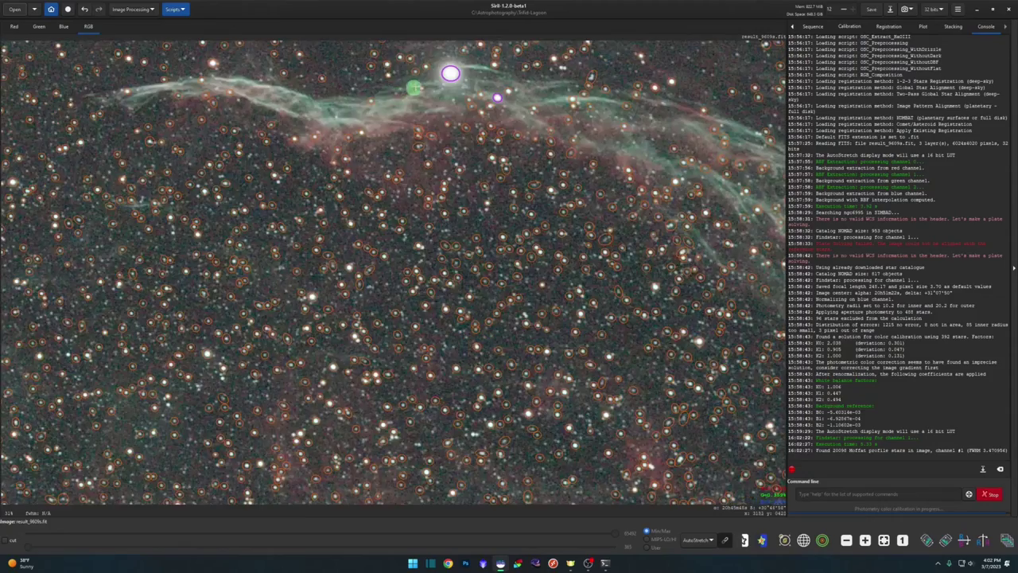
{"action": "scroll", "coordinate": [445, 78], "scroll_direction": "up", "scroll_amount": 1}
{"action": "scroll", "coordinate": [447, 127], "scroll_direction": "up", "scroll_amount": 2}
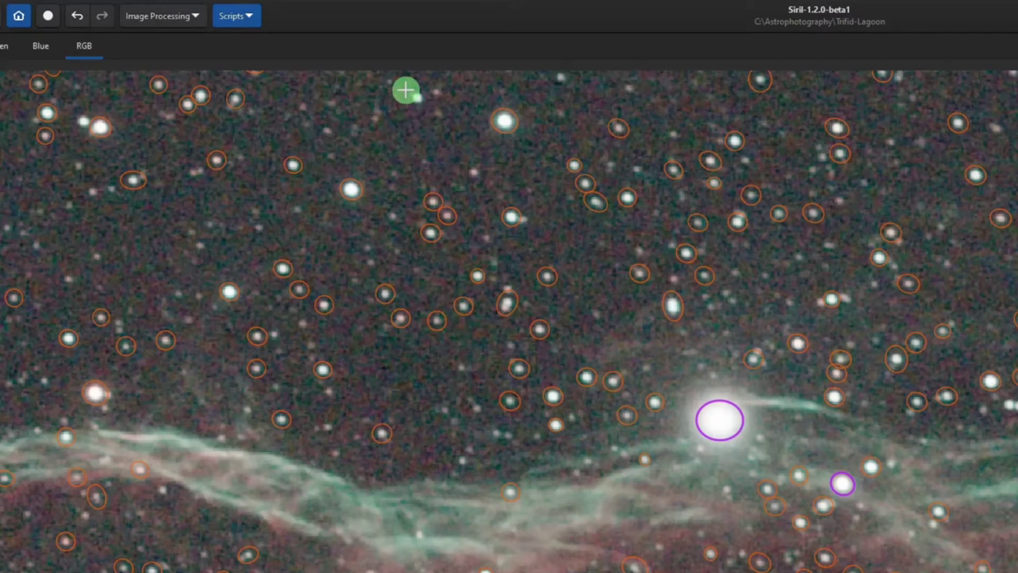
{"action": "left_click_drag", "start_coordinate": [406, 90], "coordinate": [428, 108]}
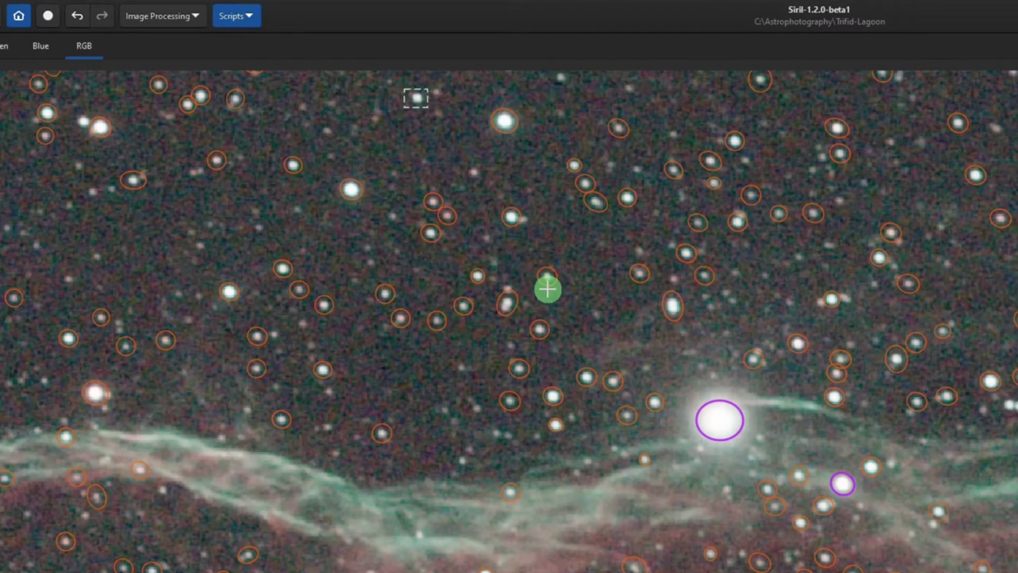
{"action": "key", "text": "ctrl+F6"}
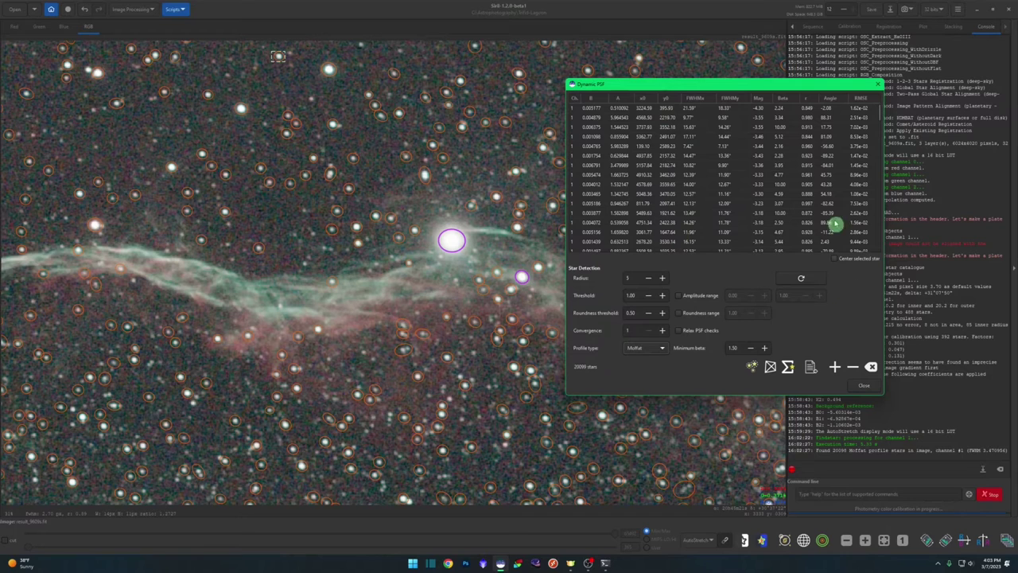
{"action": "left_click", "coordinate": [864, 385]}
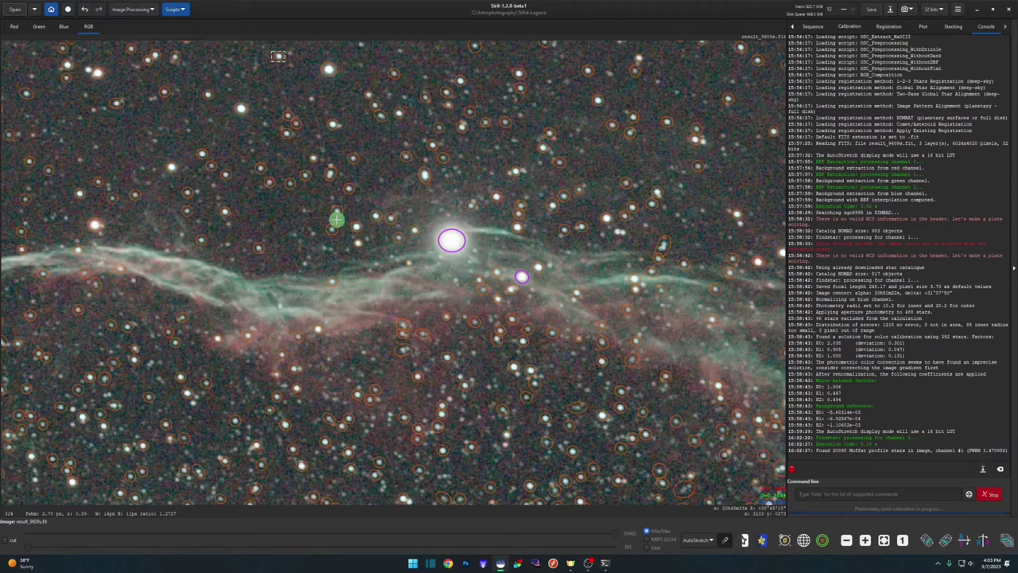
Step: Run Desaturate Stars on the image to repair the clipped star profiles
{"action": "left_click", "coordinate": [147, 10]}
{"action": "left_click", "coordinate": [128, 214]}
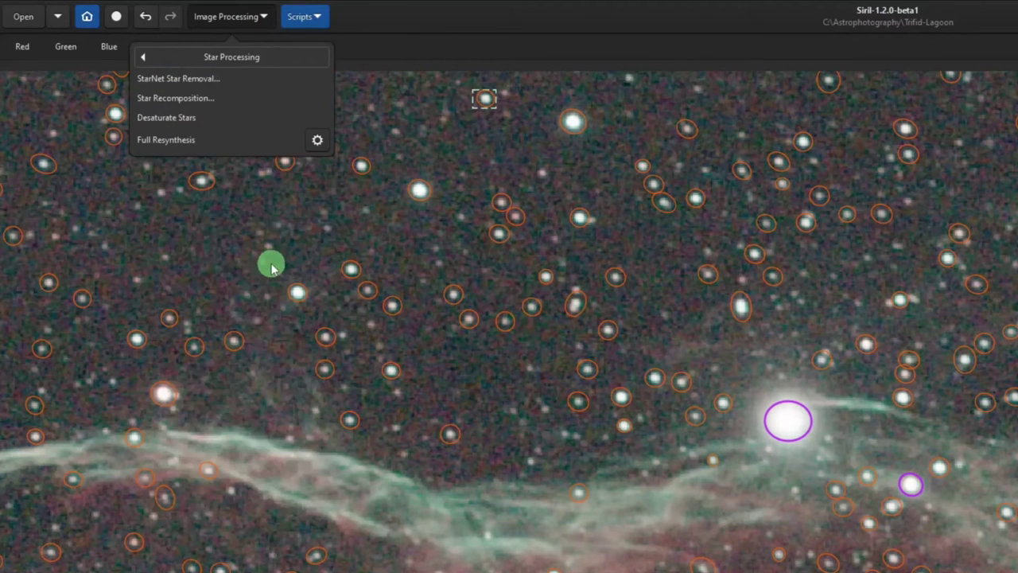
{"action": "left_click", "coordinate": [236, 119]}
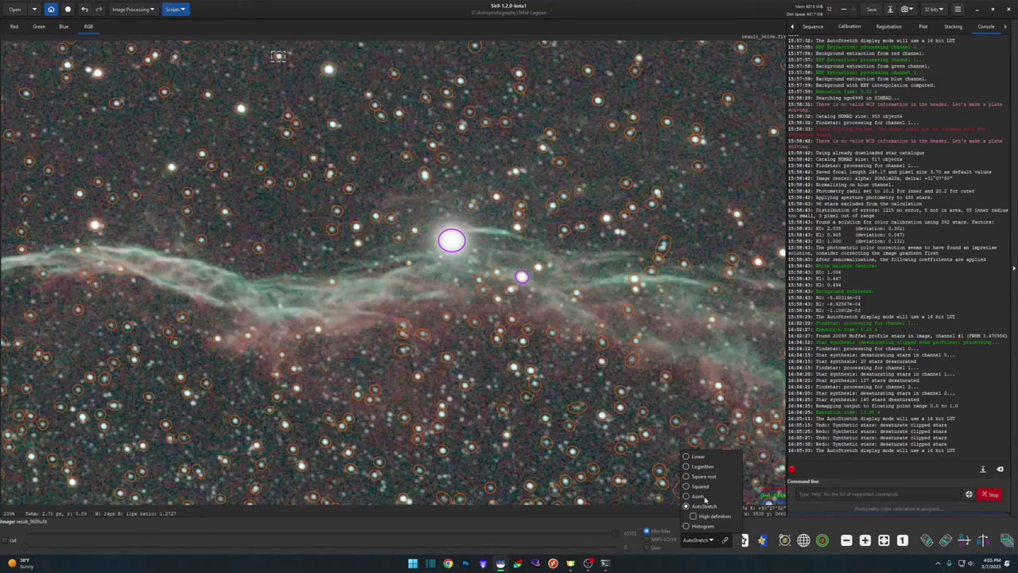
Step: Switch the preview to Asinh and compare the bright stars before and after desaturation by undoing and redoing it
{"action": "left_click", "coordinate": [699, 496]}
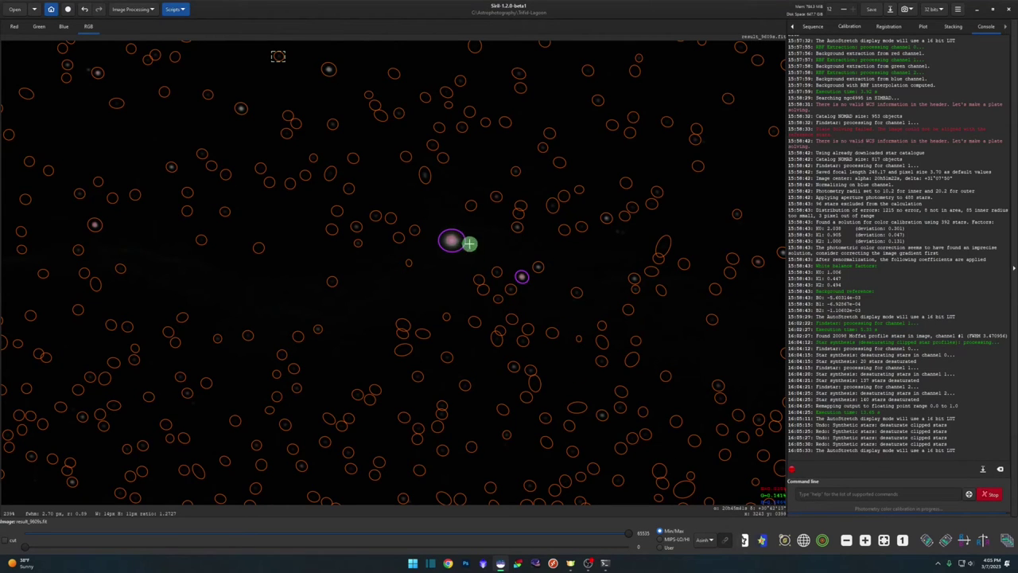
{"action": "left_click", "coordinate": [85, 11]}
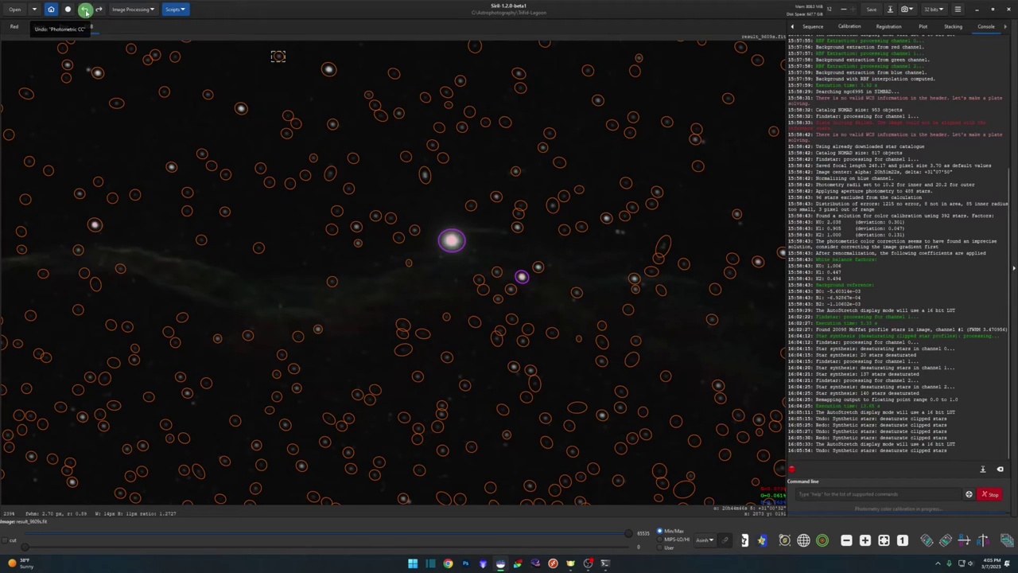
{"action": "left_click", "coordinate": [98, 11]}
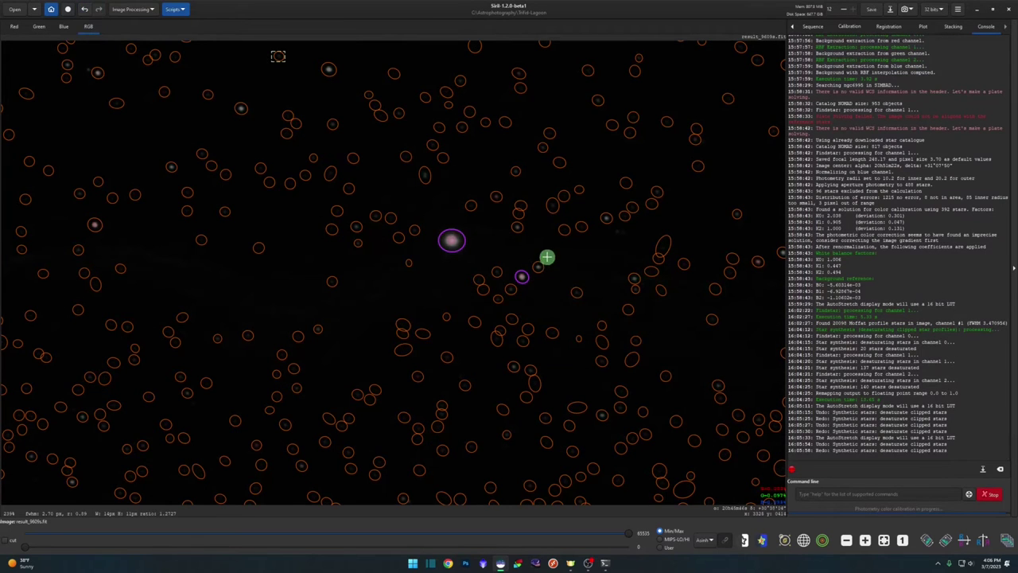
Step: Clear the small star selection and detect stars across the whole desaturated image with Dynamic PSF's Moffat profile
{"action": "left_click", "coordinate": [151, 11]}
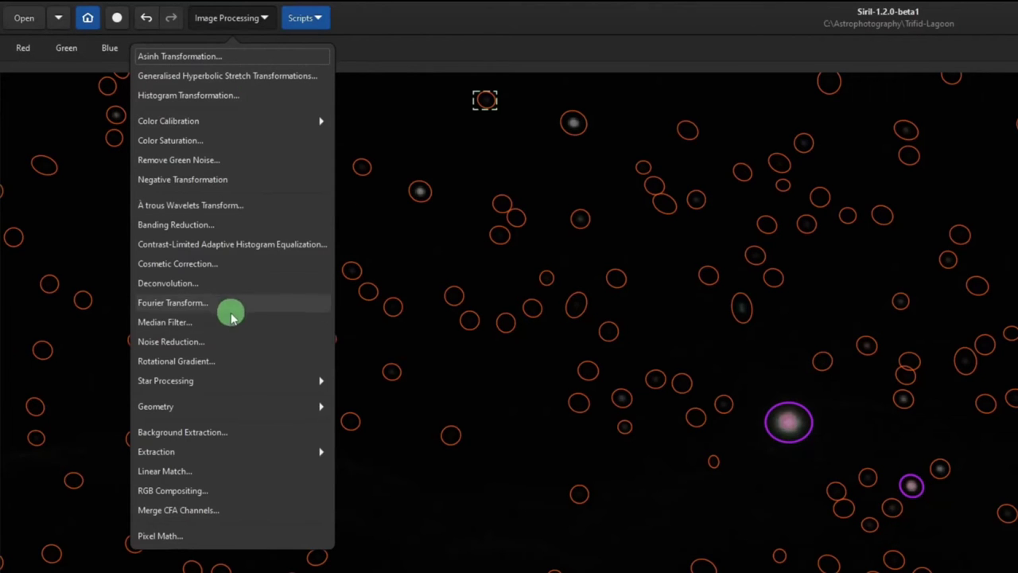
{"action": "left_click", "coordinate": [212, 380]}
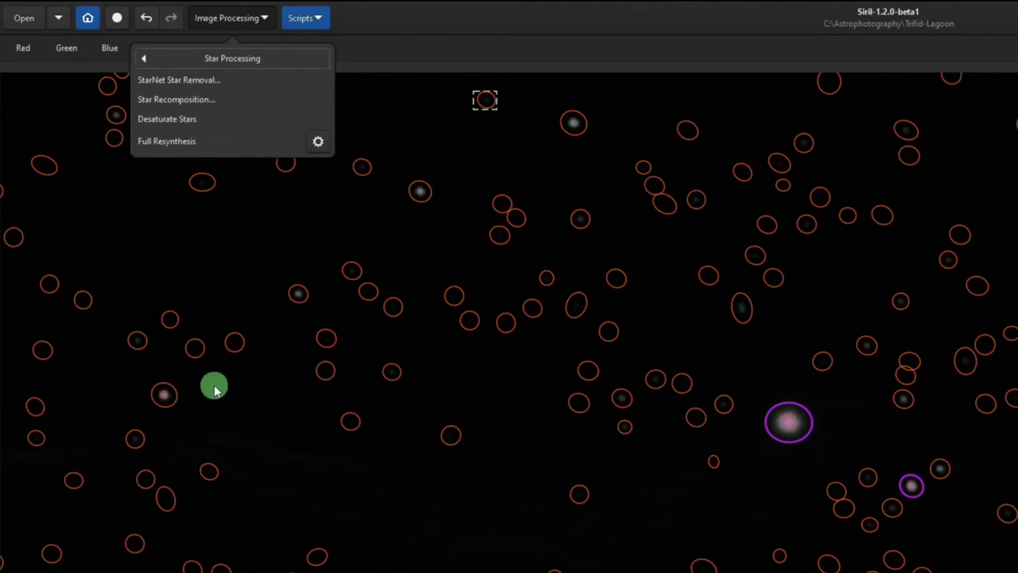
{"action": "left_click", "coordinate": [319, 143]}
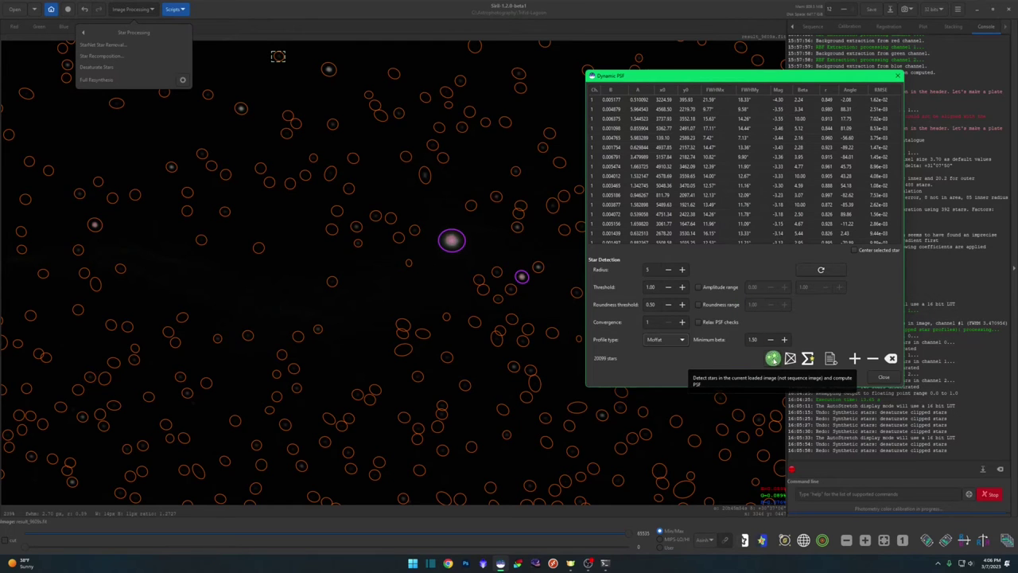
{"action": "left_click", "coordinate": [772, 357]}
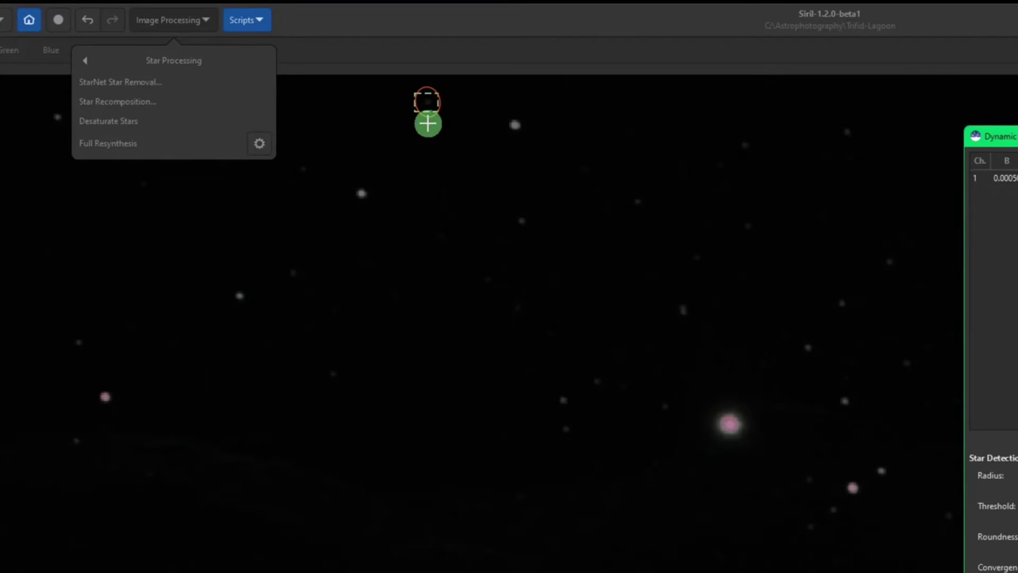
{"action": "left_click", "coordinate": [443, 164]}
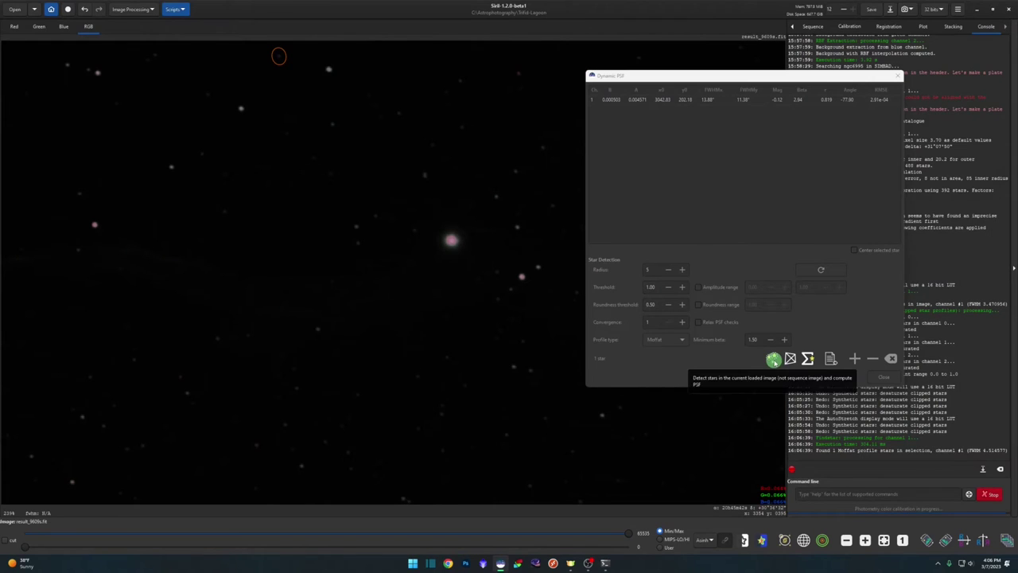
{"action": "left_click", "coordinate": [773, 359]}
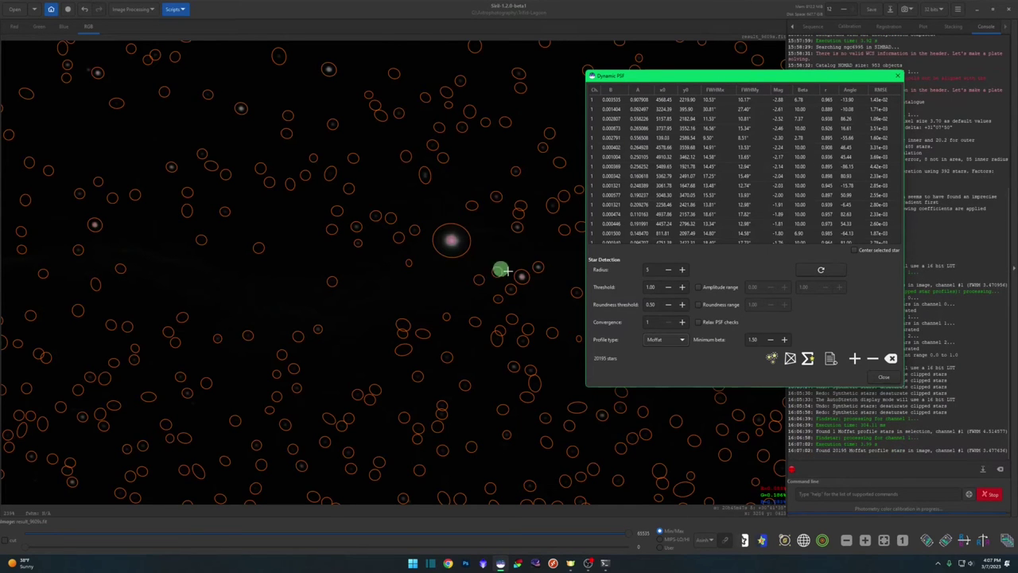
{"action": "left_click", "coordinate": [884, 377]}
{"action": "left_click", "coordinate": [883, 541]}
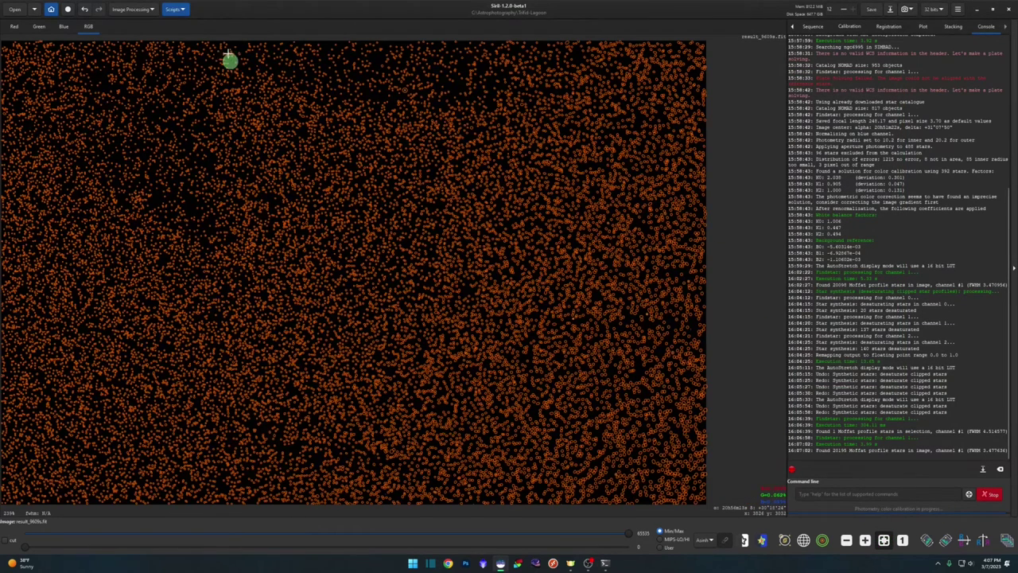
Step: Remove all stars from the Dynamic PSF list and set the preview back to AutoStretch
{"action": "left_click", "coordinate": [152, 9]}
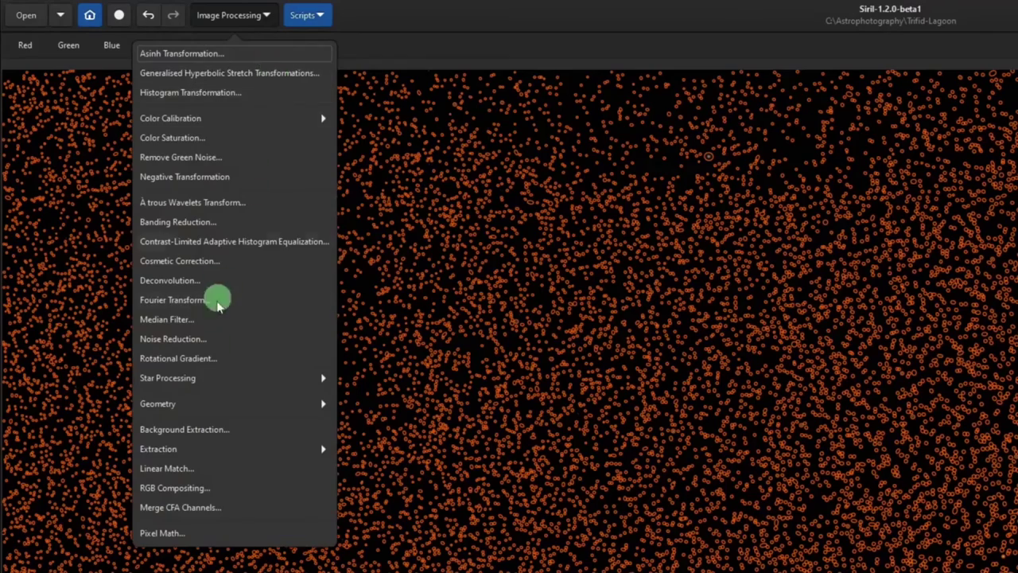
{"action": "left_click", "coordinate": [120, 217]}
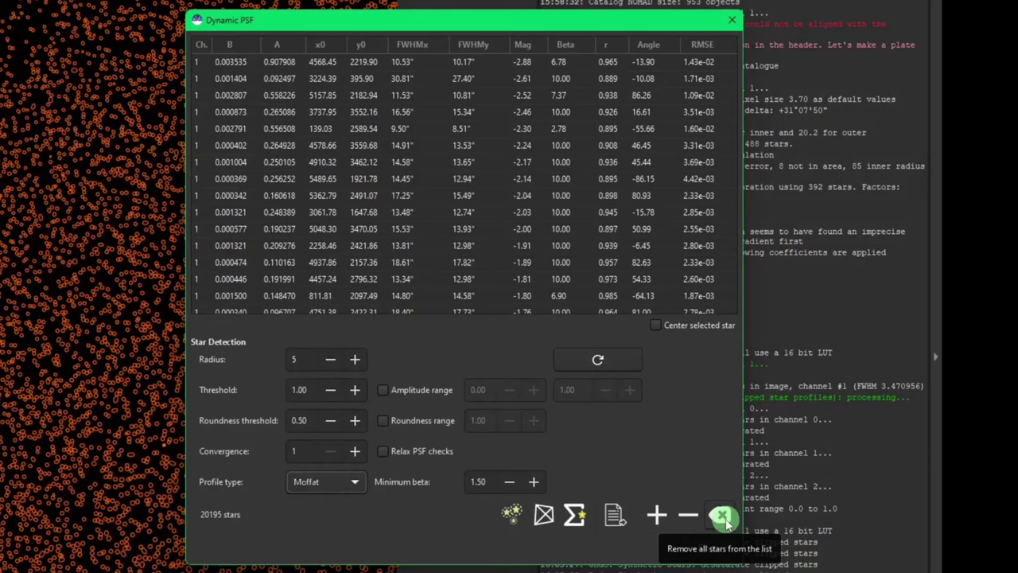
{"action": "left_click", "coordinate": [723, 517]}
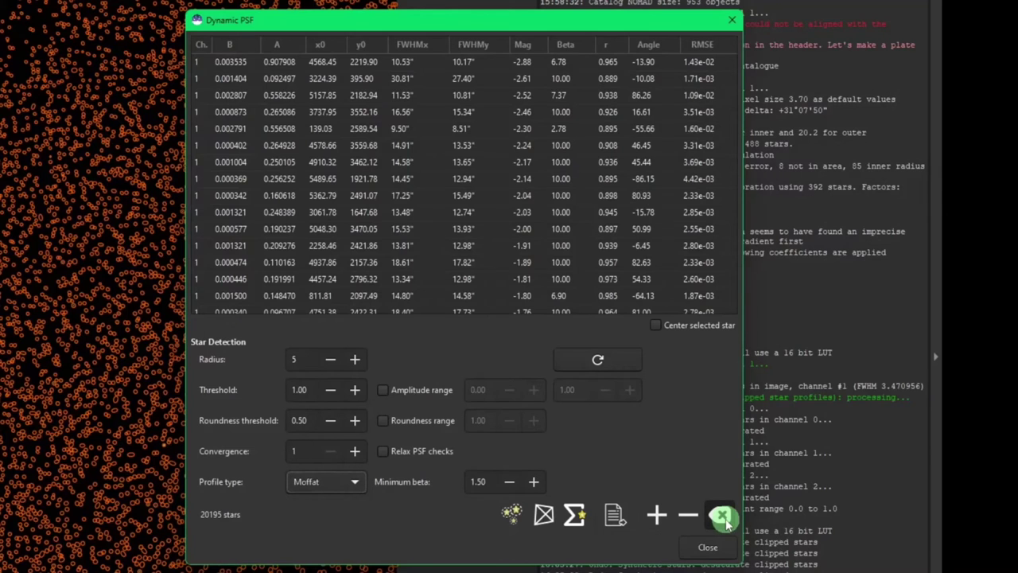
{"action": "left_click", "coordinate": [710, 549]}
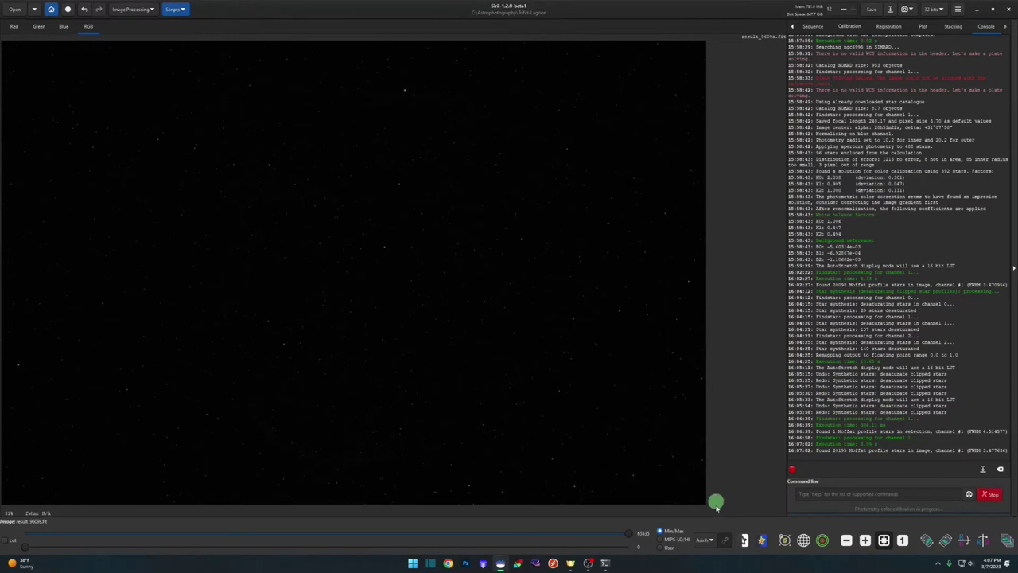
{"action": "left_click", "coordinate": [704, 540]}
{"action": "left_click", "coordinate": [721, 506]}
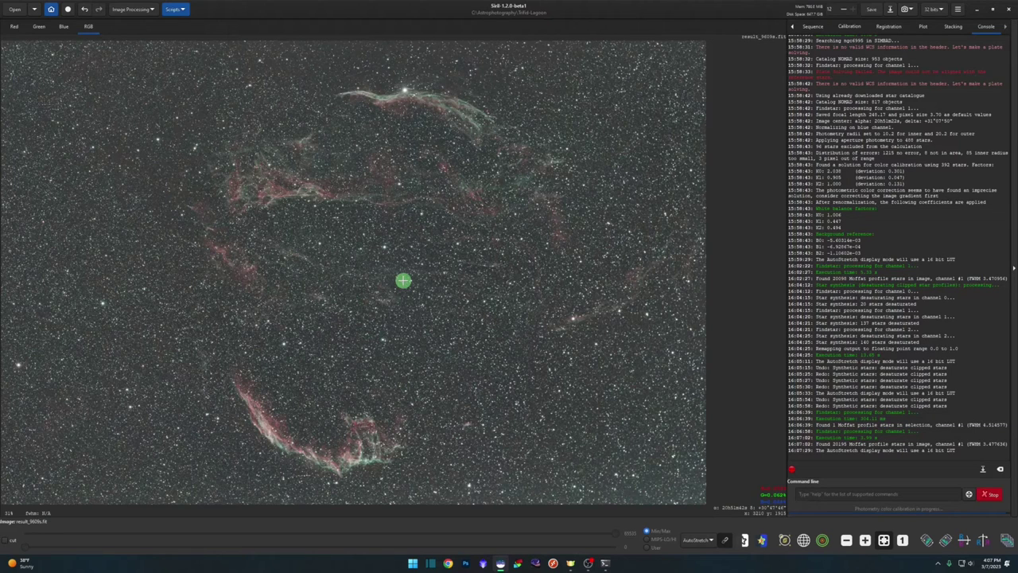
Step: Open result.fit from the Trifid-Lagoon folder and unlink the AutoStretch channels to neutralize the green preview
{"action": "key", "text": "ctrl+o"}
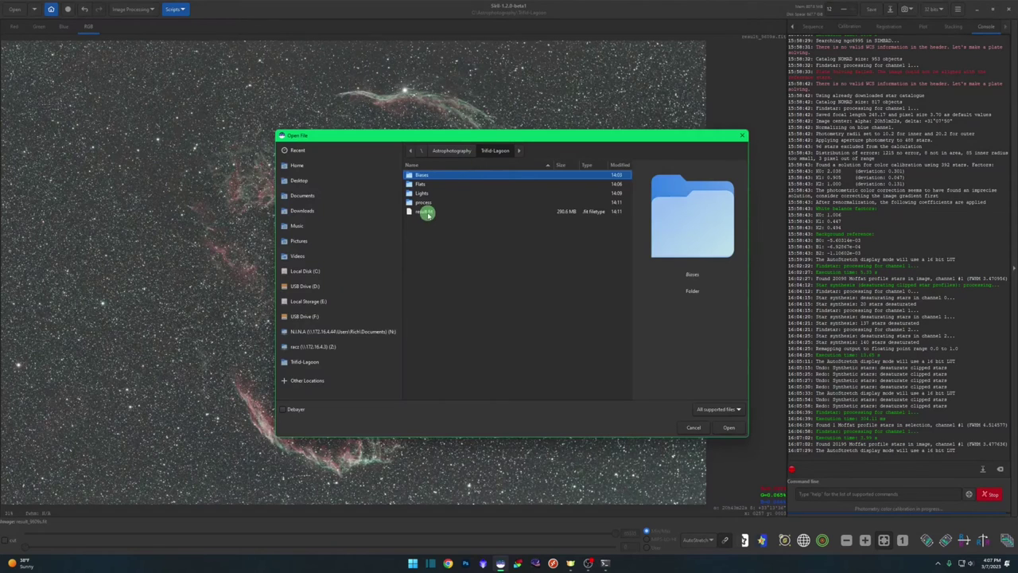
{"action": "left_click", "coordinate": [422, 212]}
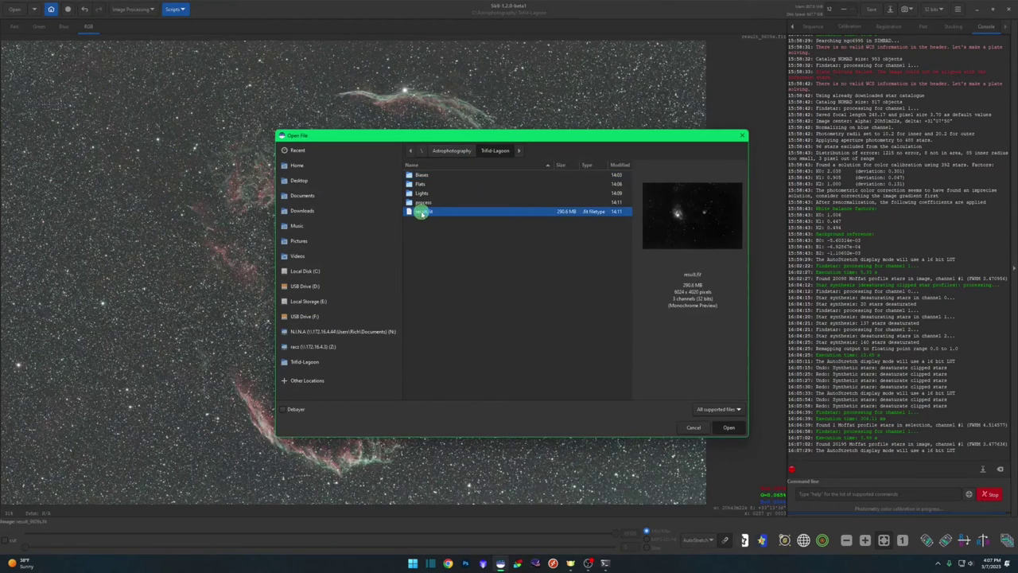
{"action": "double_click", "coordinate": [421, 212]}
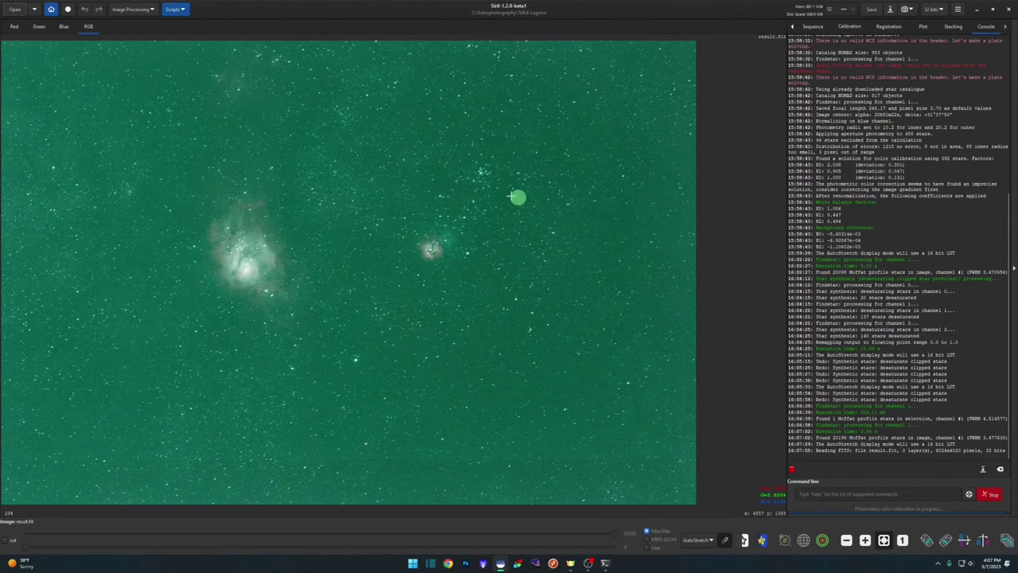
{"action": "left_click", "coordinate": [725, 541]}
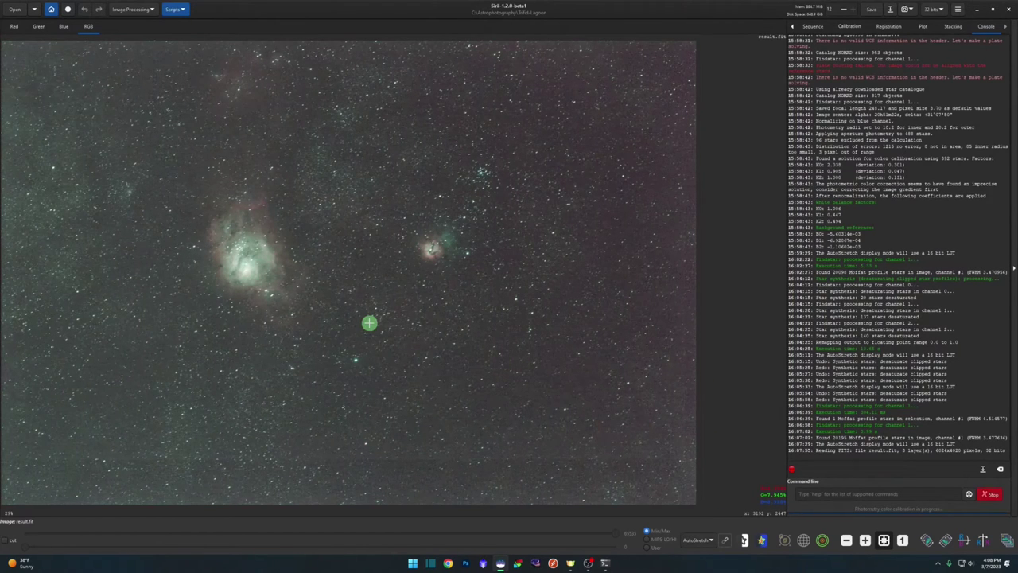
Step: Inspect the star shapes around the smaller nebula and frame a crop selection of about 5675 × 3427 px inside the image edges
{"action": "scroll", "coordinate": [465, 253], "scroll_direction": "up", "scroll_amount": 1}
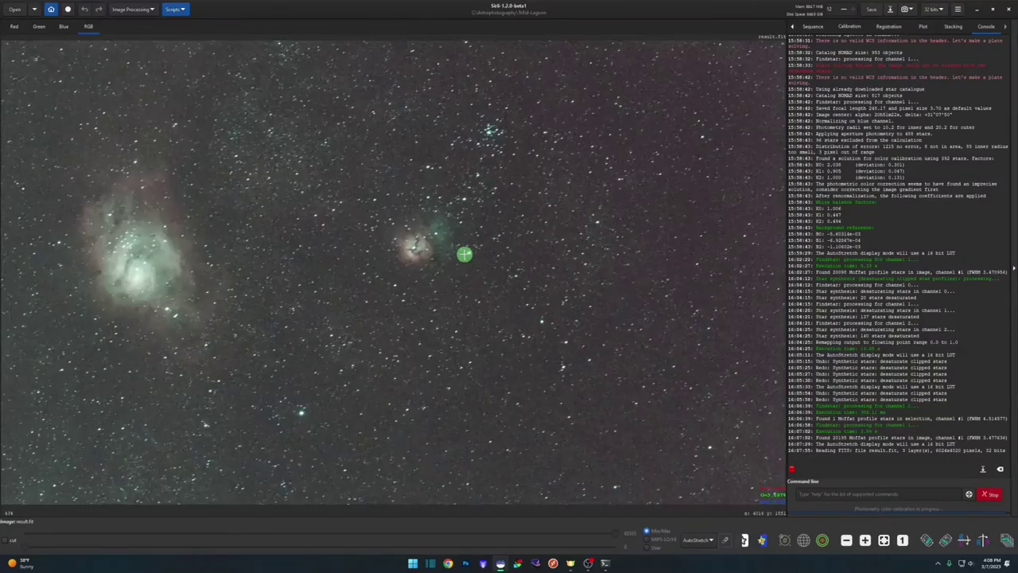
{"action": "scroll", "coordinate": [464, 254], "scroll_direction": "up", "scroll_amount": 2}
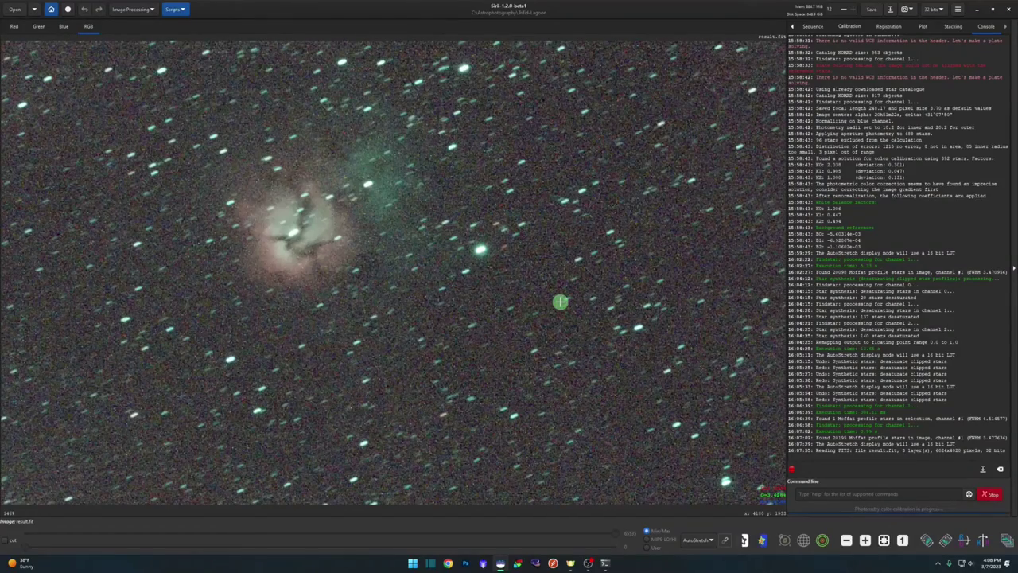
{"action": "scroll", "coordinate": [411, 288], "scroll_direction": "down", "scroll_amount": 3}
{"action": "scroll", "coordinate": [411, 288], "scroll_direction": "down", "scroll_amount": 1}
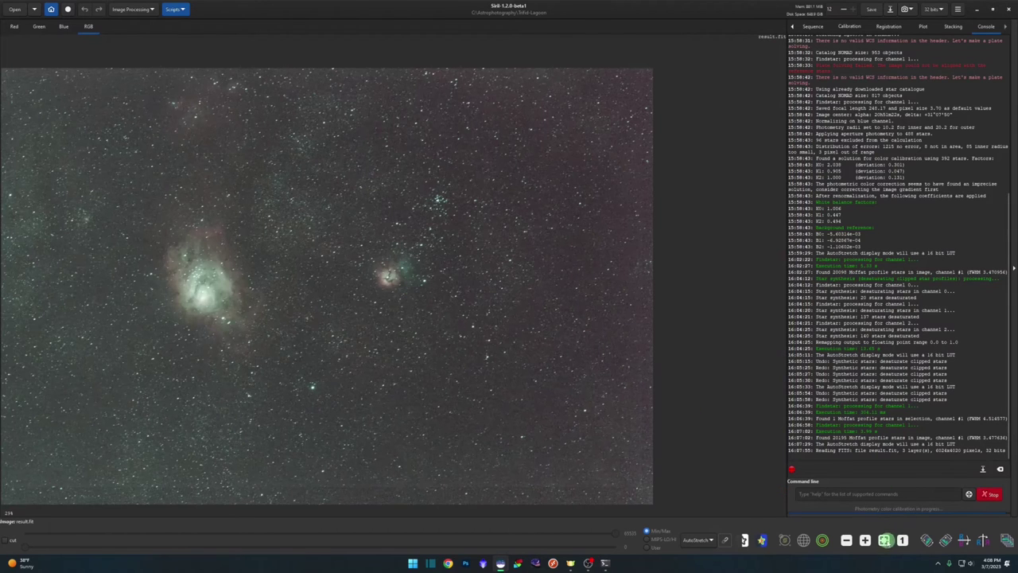
{"action": "left_click", "coordinate": [883, 541]}
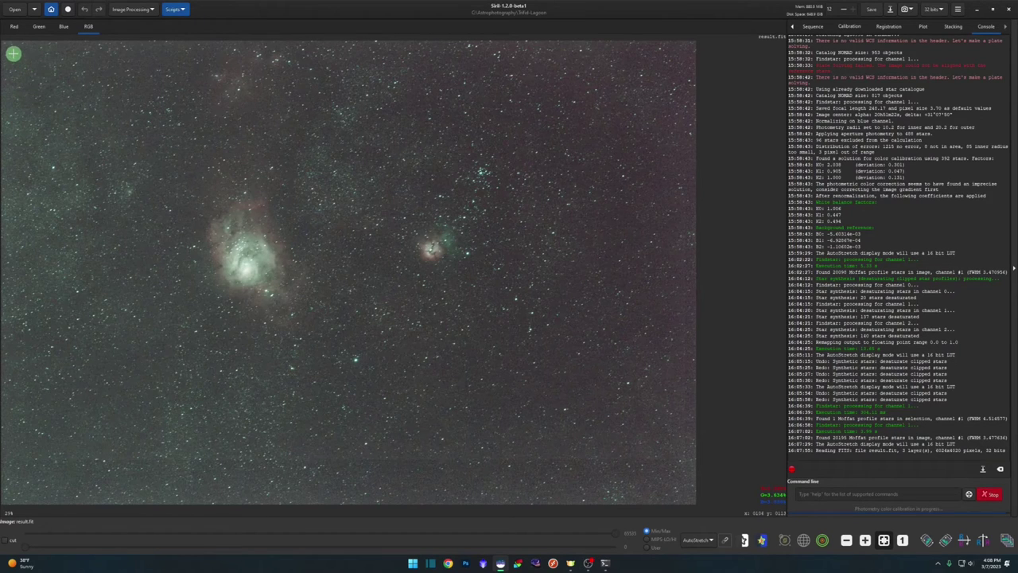
{"action": "left_click_drag", "start_coordinate": [18, 54], "coordinate": [673, 450]}
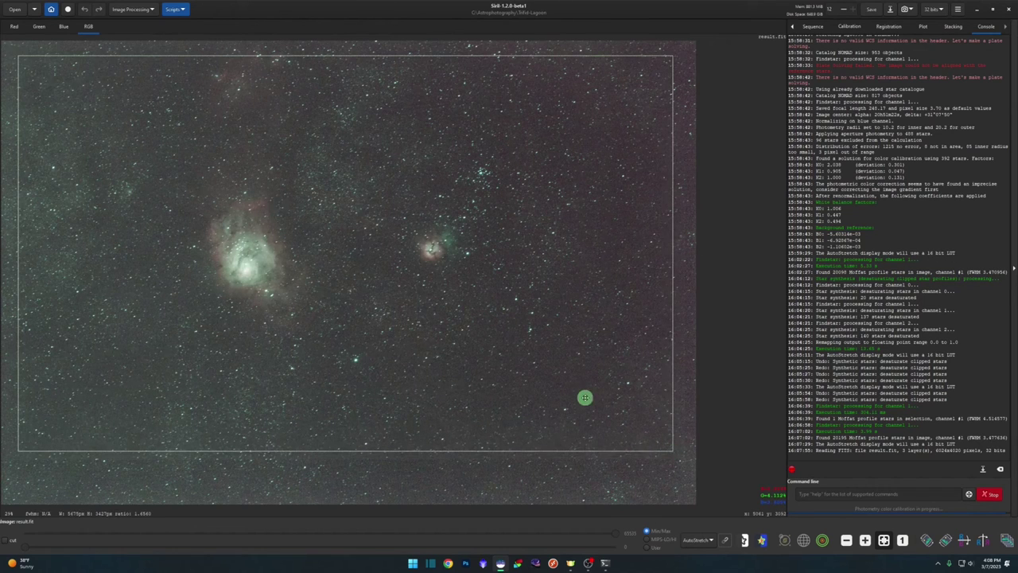
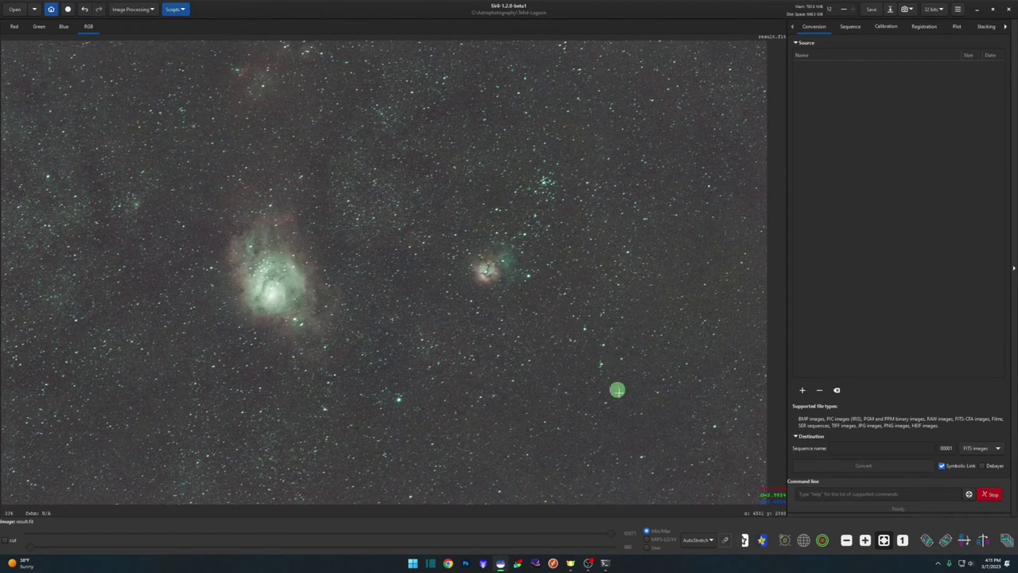
Step: Set the preview to Linear and run StarNet Star Removal with Pre-stretch linear image and Generate star mask enabled
{"action": "left_click", "coordinate": [707, 540]}
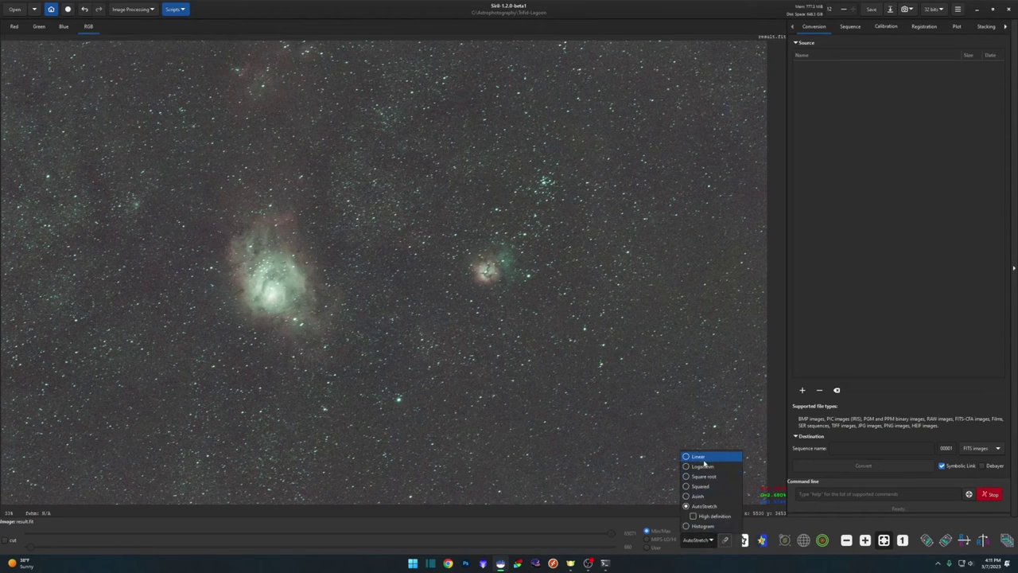
{"action": "left_click", "coordinate": [699, 456]}
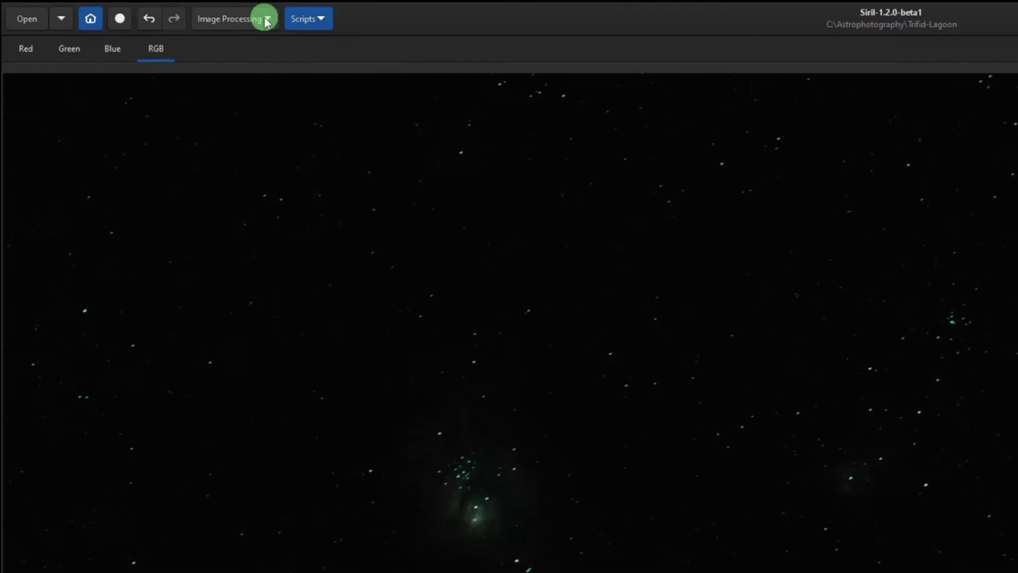
{"action": "left_click", "coordinate": [151, 9]}
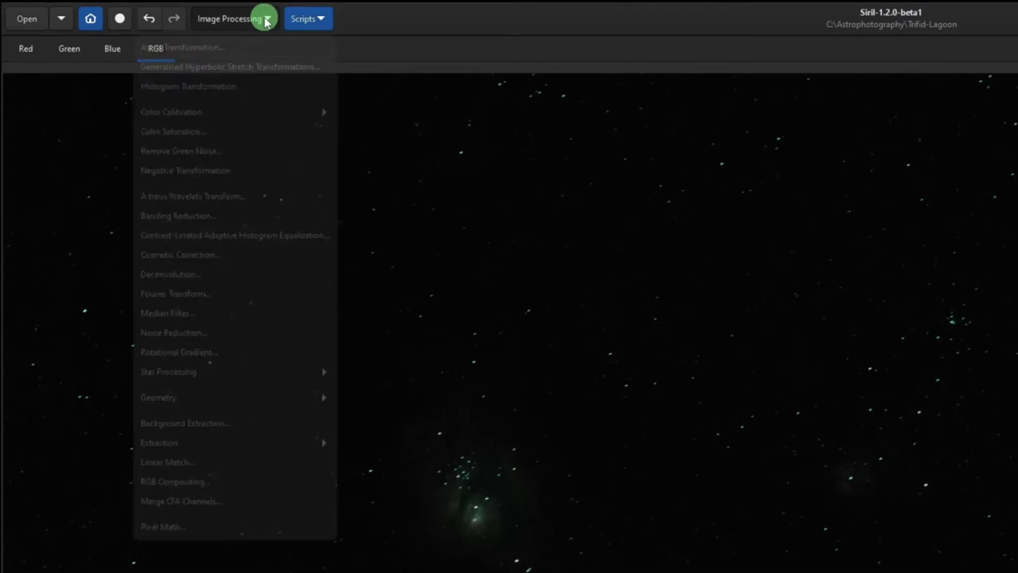
{"action": "left_click", "coordinate": [246, 383]}
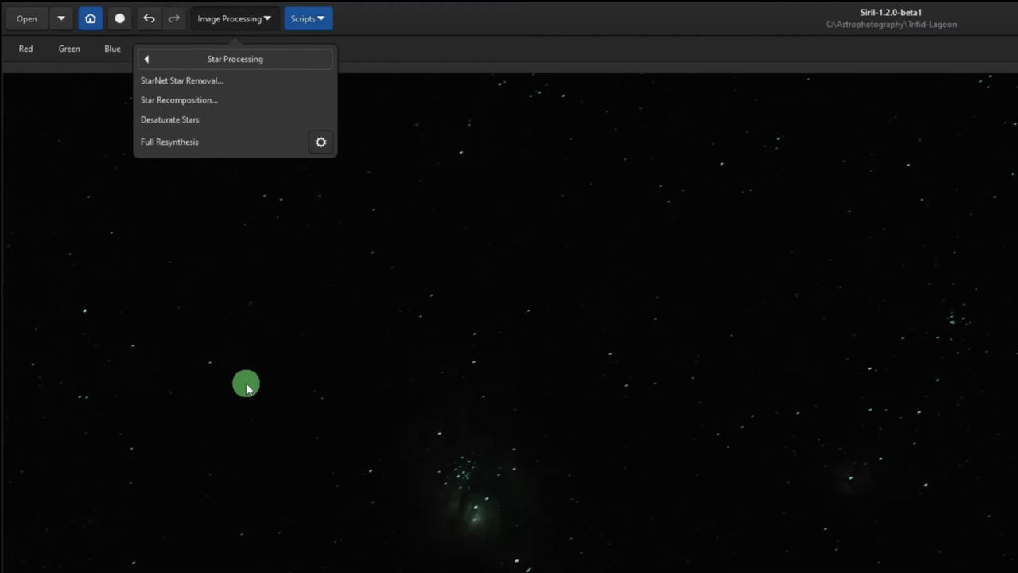
{"action": "left_click", "coordinate": [233, 83]}
{"action": "left_click", "coordinate": [407, 269]}
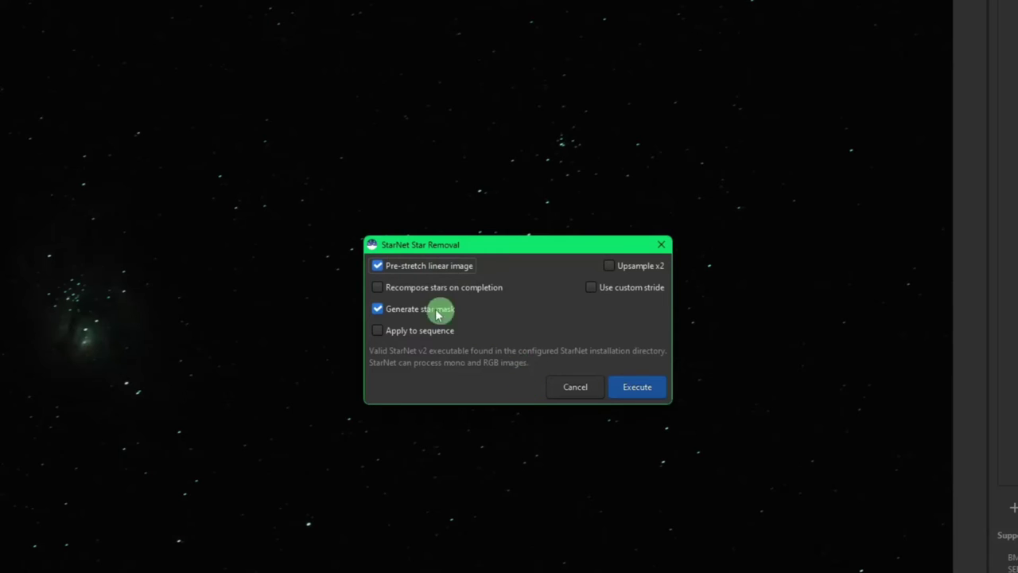
{"action": "left_click", "coordinate": [639, 386]}
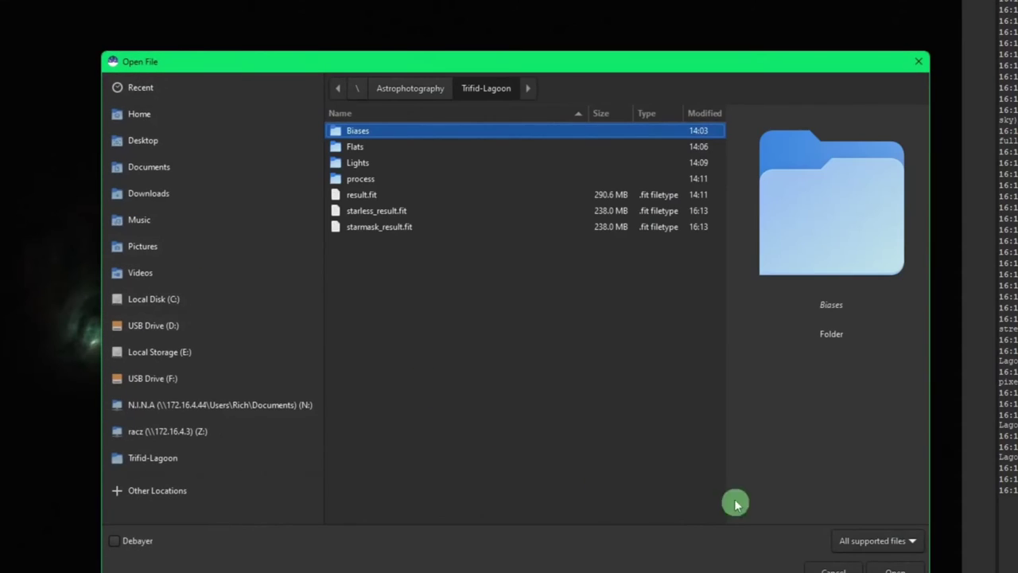
Step: Open starmask_result.fit and detect its stars with Dynamic PSF
{"action": "left_click", "coordinate": [440, 229]}
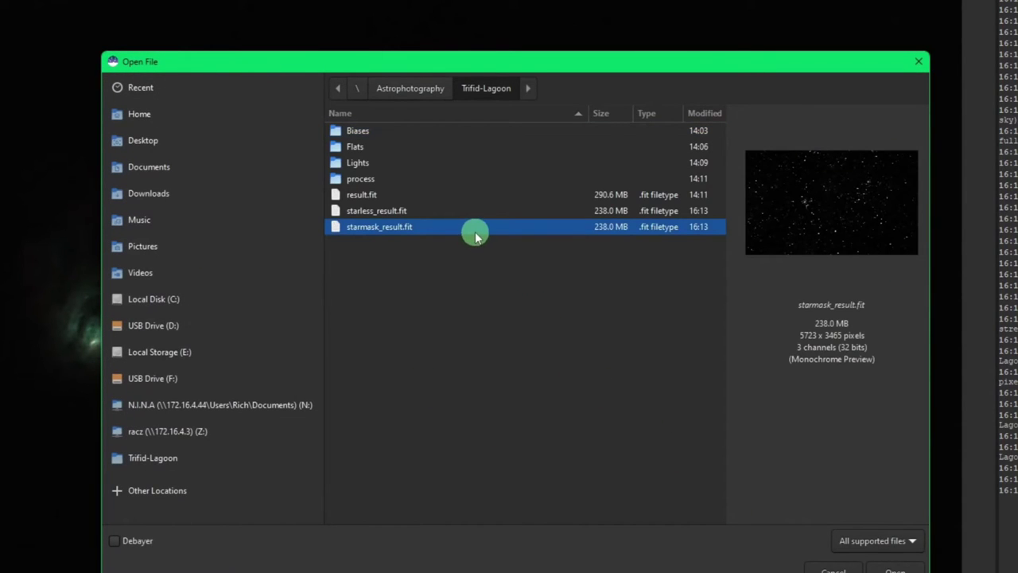
{"action": "double_click", "coordinate": [475, 236]}
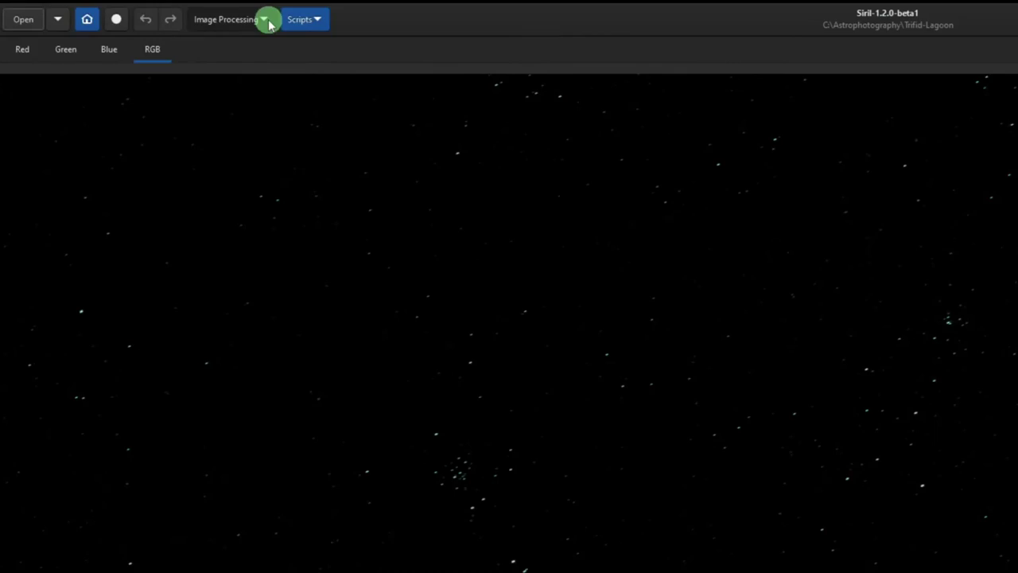
{"action": "left_click", "coordinate": [269, 22]}
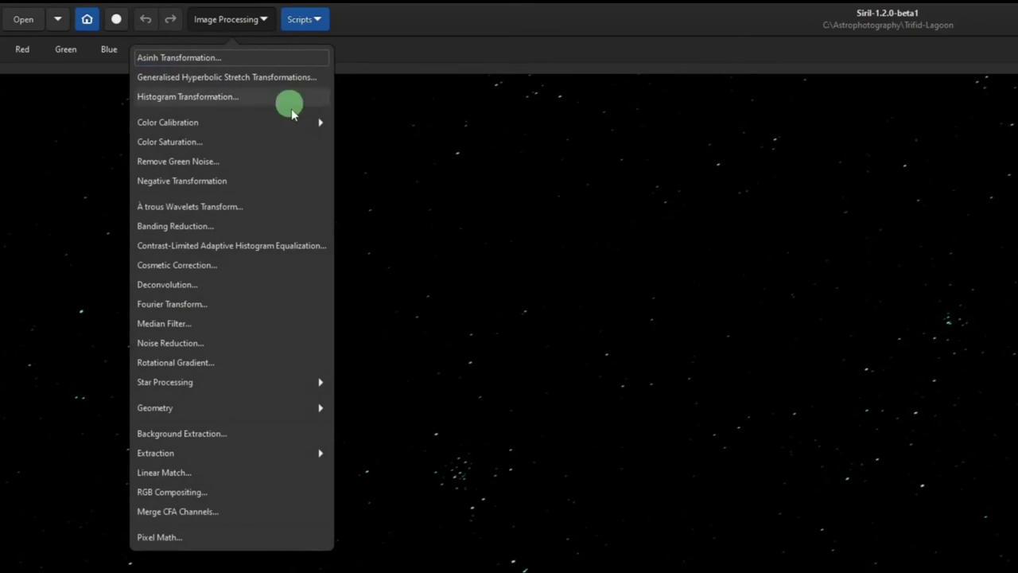
{"action": "left_click", "coordinate": [250, 385]}
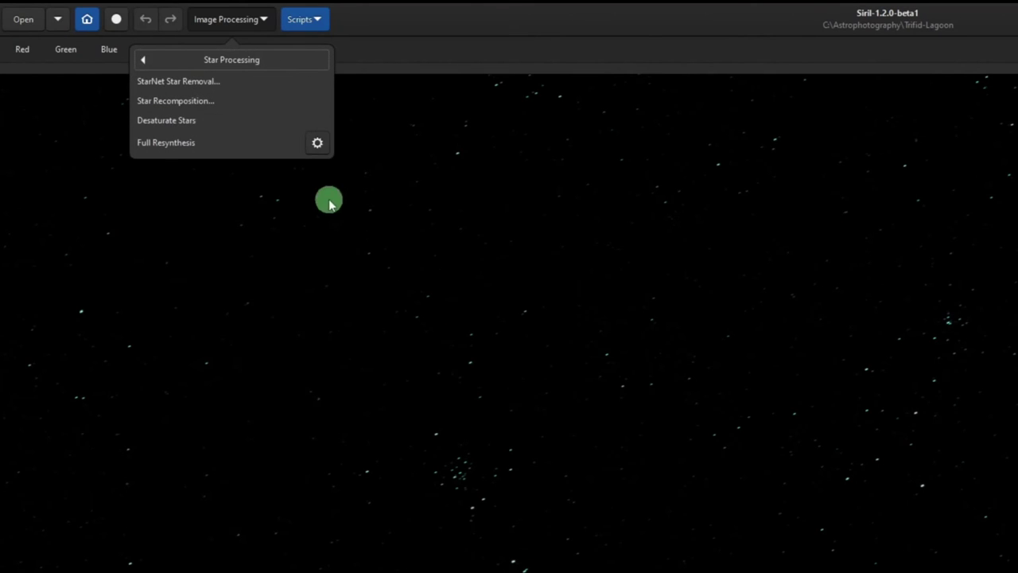
{"action": "left_click", "coordinate": [319, 143]}
{"action": "left_click_drag", "start_coordinate": [836, 249], "coordinate": [957, 243]}
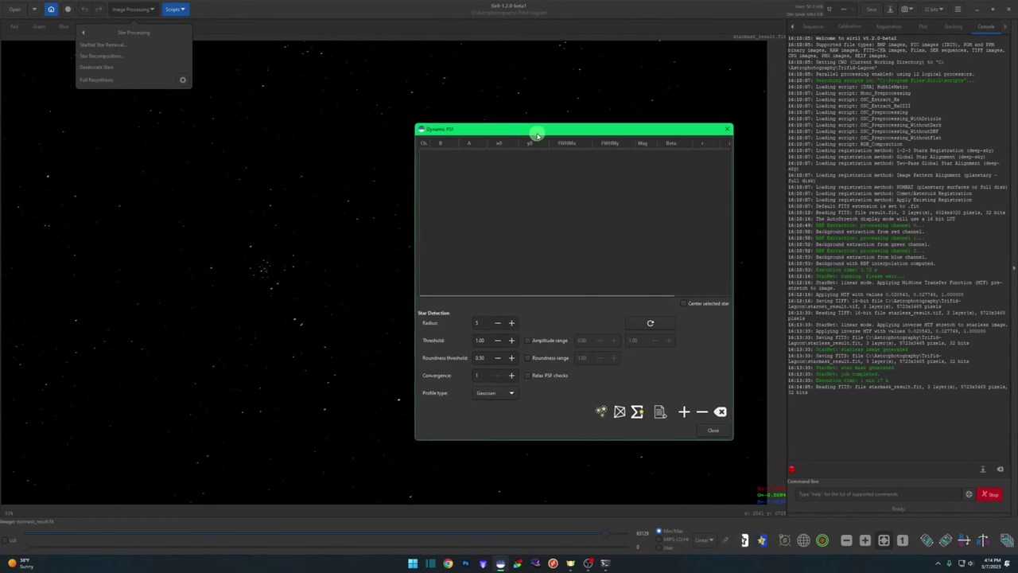
{"action": "left_click_drag", "start_coordinate": [537, 135], "coordinate": [788, 106]}
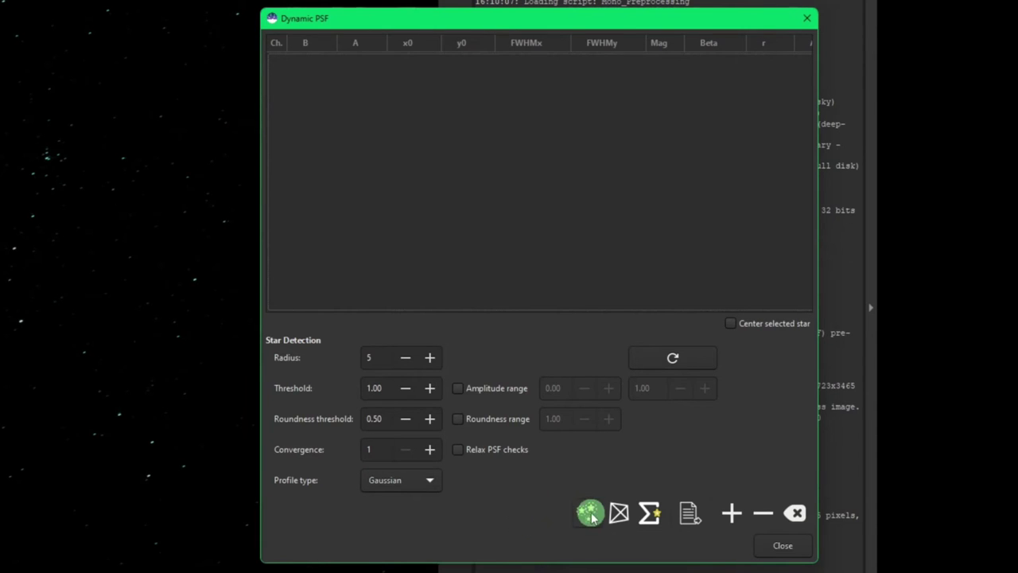
{"action": "left_click", "coordinate": [510, 513]}
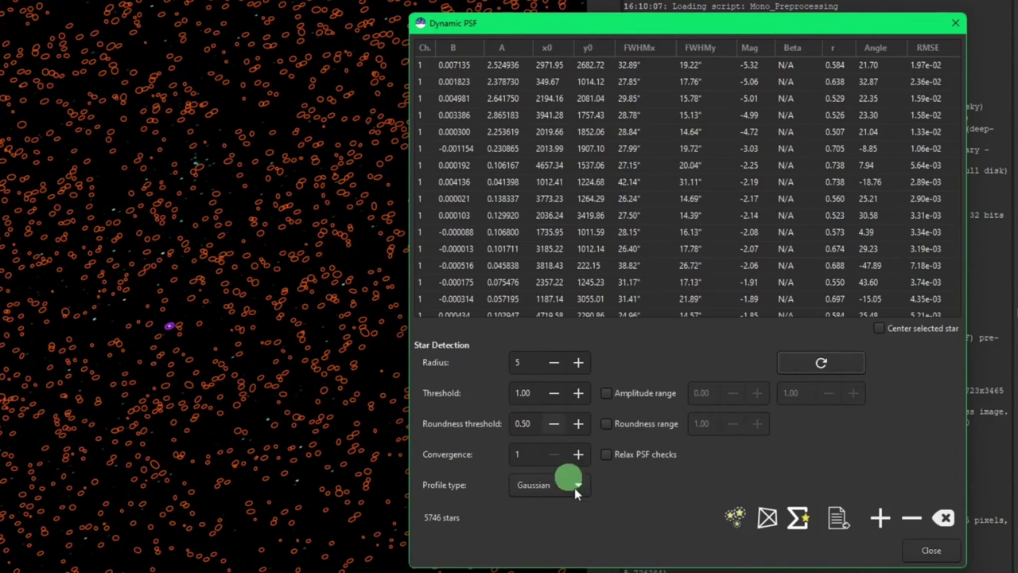
Step: Lower the Dynamic PSF roundness threshold to 0.10, detect the stars again, check the marked stars and close the dialog
{"action": "left_click", "coordinate": [553, 425]}
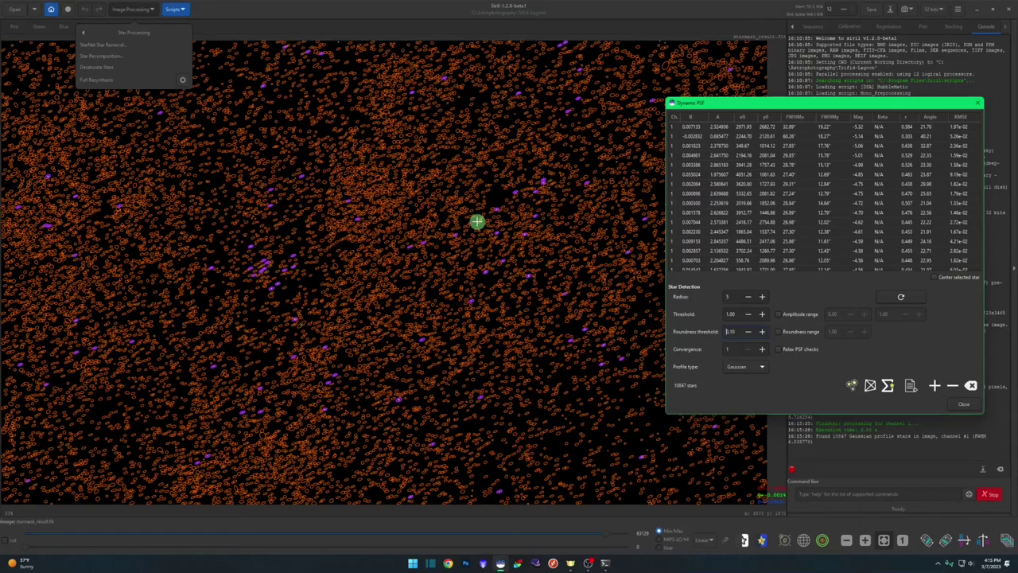
{"action": "scroll", "coordinate": [476, 222], "scroll_direction": "up", "scroll_amount": 3}
{"action": "scroll", "coordinate": [475, 223], "scroll_direction": "up", "scroll_amount": 1}
{"action": "scroll", "coordinate": [476, 223], "scroll_direction": "down", "scroll_amount": 3}
{"action": "scroll", "coordinate": [474, 227], "scroll_direction": "down", "scroll_amount": 3}
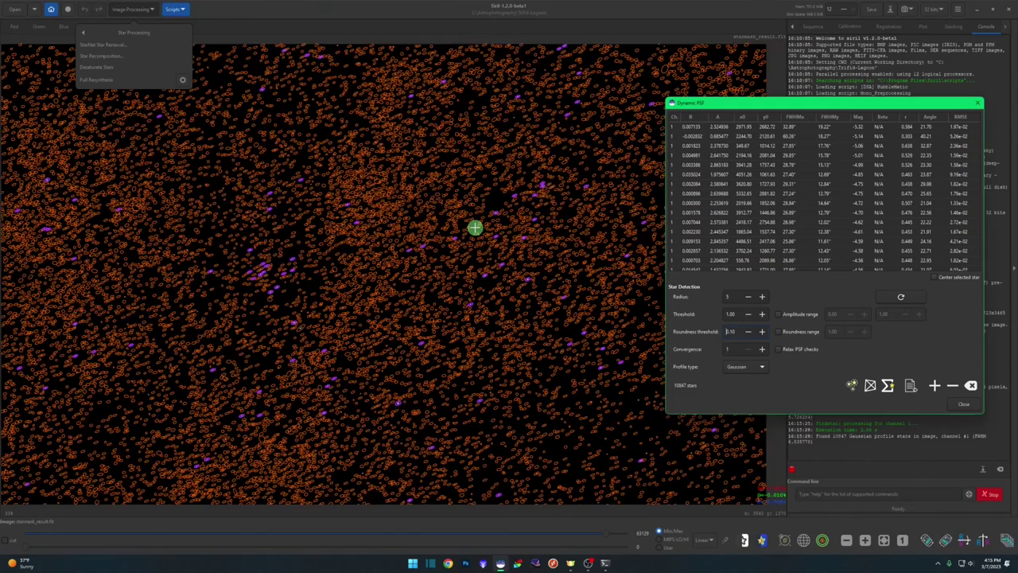
{"action": "scroll", "coordinate": [475, 228], "scroll_direction": "up", "scroll_amount": 1}
{"action": "scroll", "coordinate": [474, 227], "scroll_direction": "up", "scroll_amount": 1}
{"action": "left_click", "coordinate": [883, 540]}
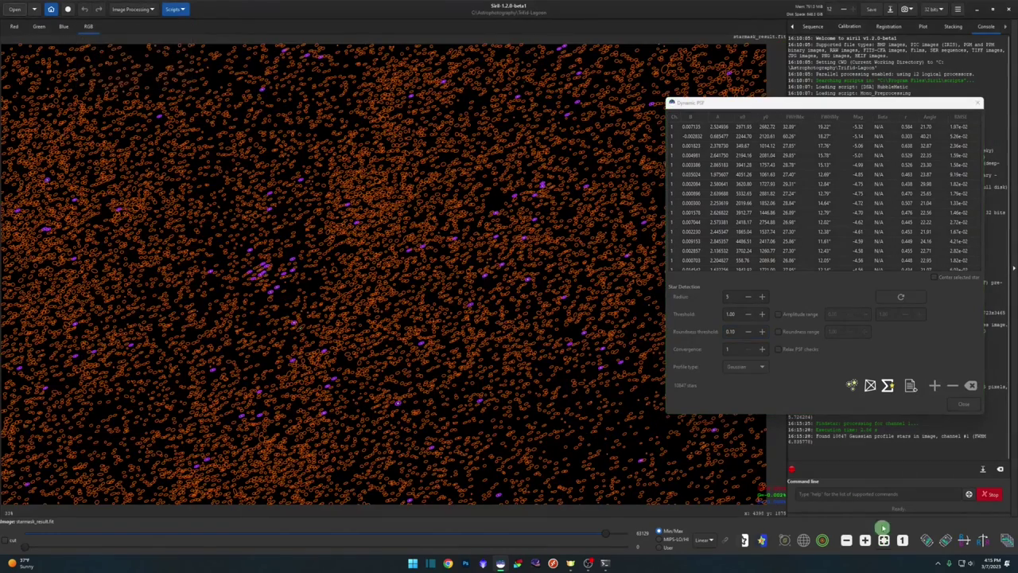
{"action": "left_click", "coordinate": [953, 350]}
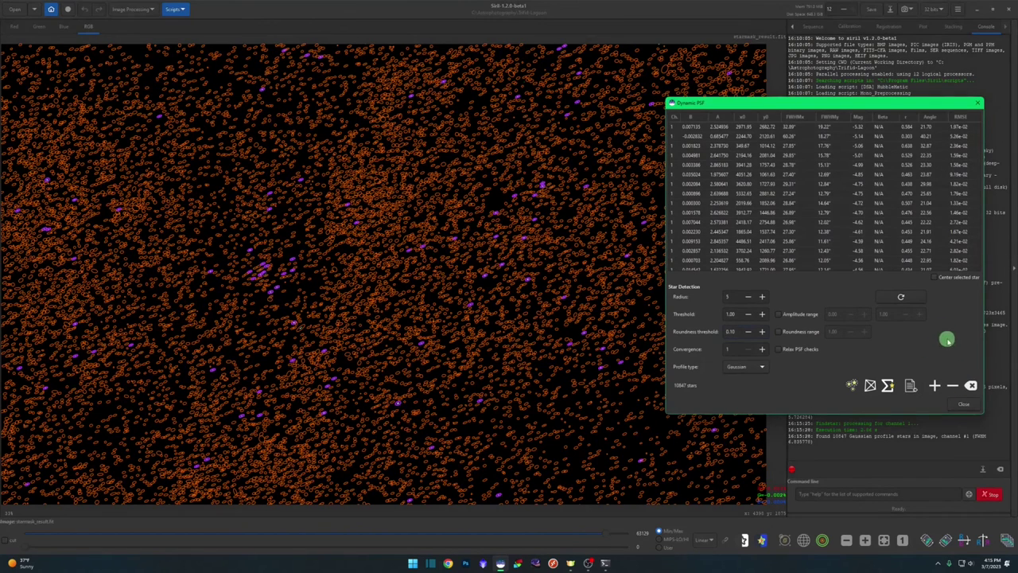
{"action": "left_click", "coordinate": [966, 405]}
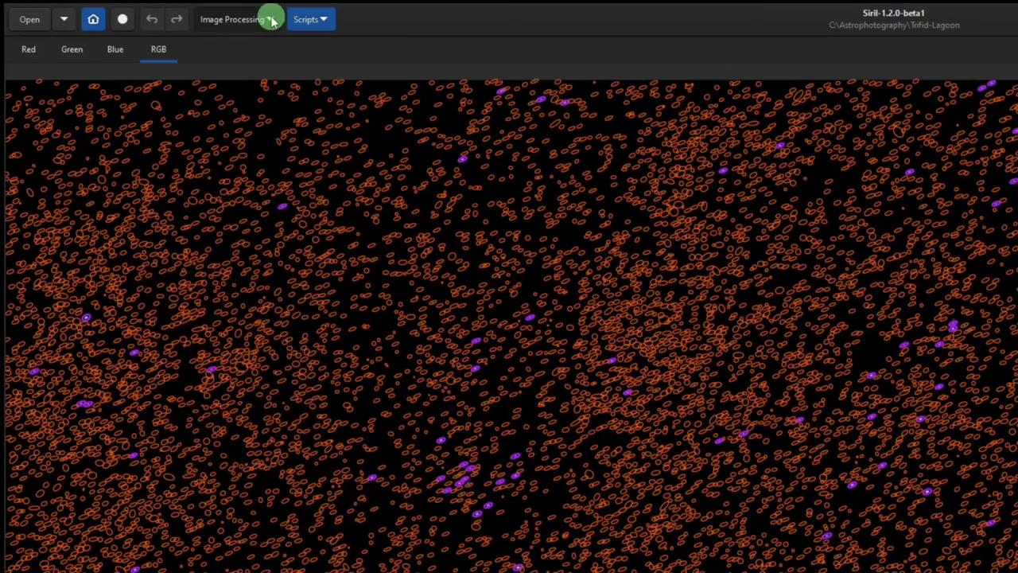
Step: Run Full Resynthesis on the star mask using the detected stars
{"action": "left_click", "coordinate": [151, 9]}
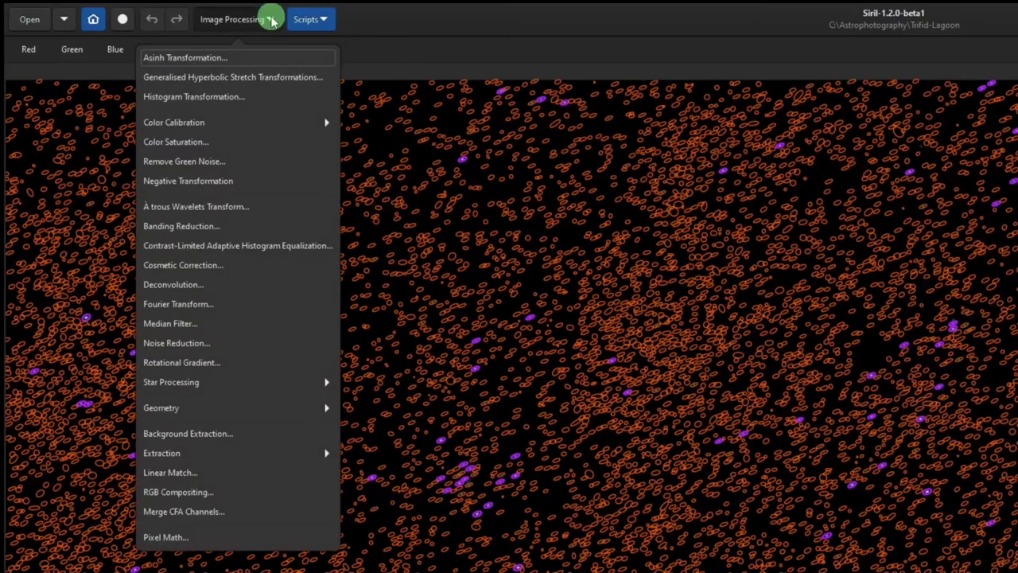
{"action": "left_click", "coordinate": [262, 381]}
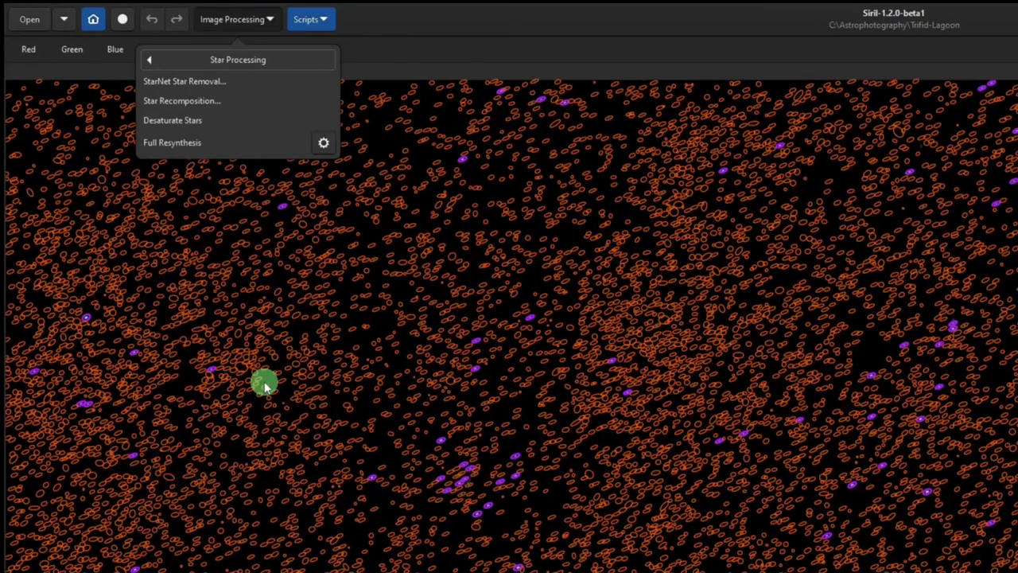
{"action": "left_click", "coordinate": [213, 145]}
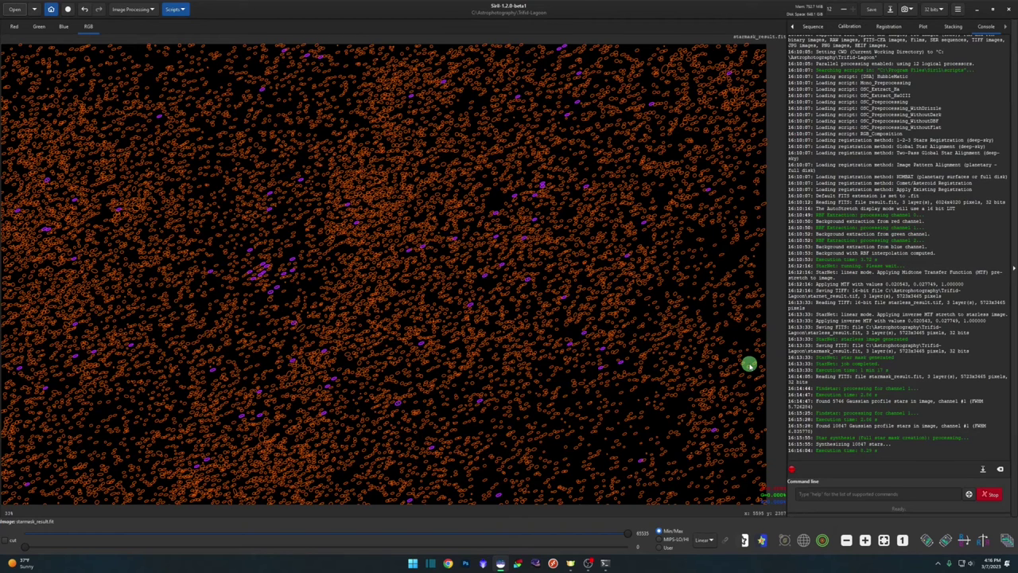
Step: Clear all detected stars from the Dynamic PSF list and close the dialog
{"action": "left_click", "coordinate": [150, 11]}
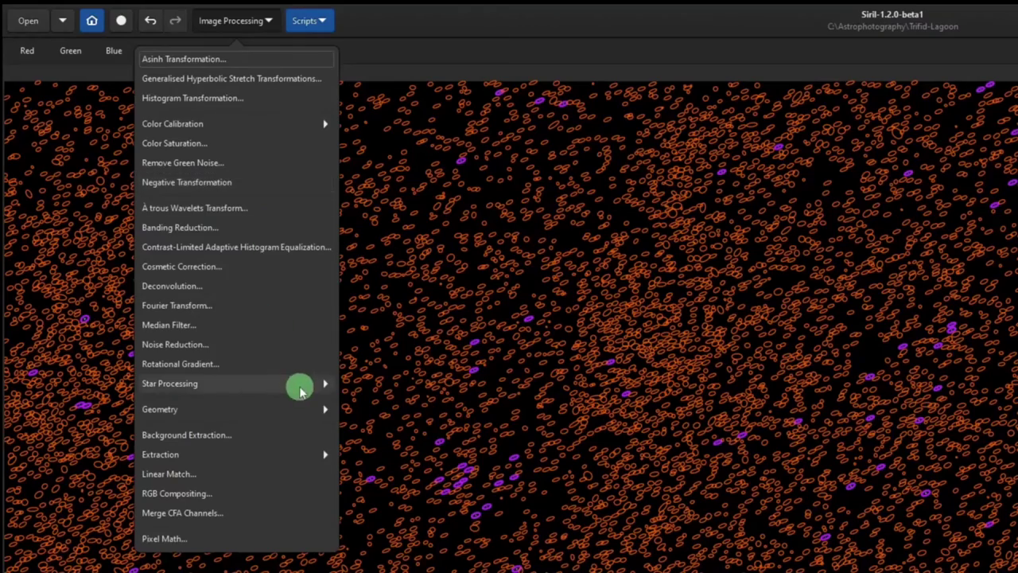
{"action": "left_click", "coordinate": [300, 389]}
{"action": "left_click", "coordinate": [321, 146]}
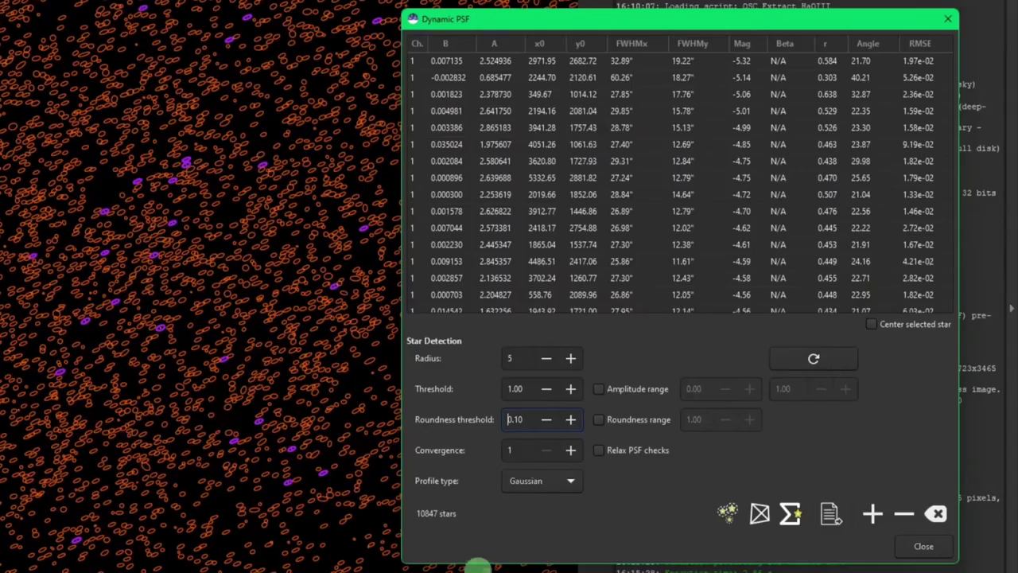
{"action": "left_click", "coordinate": [934, 516]}
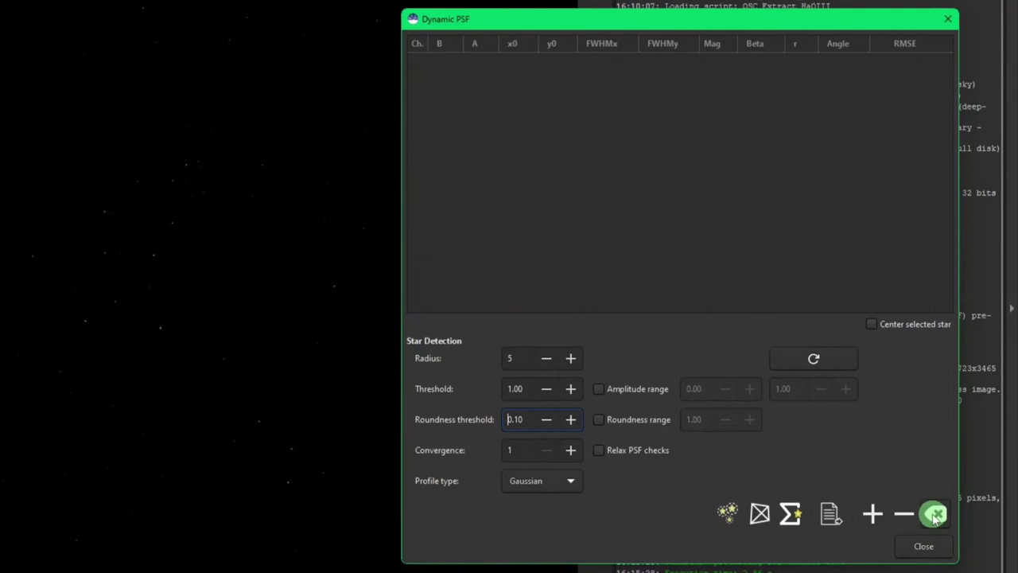
{"action": "left_click", "coordinate": [922, 545]}
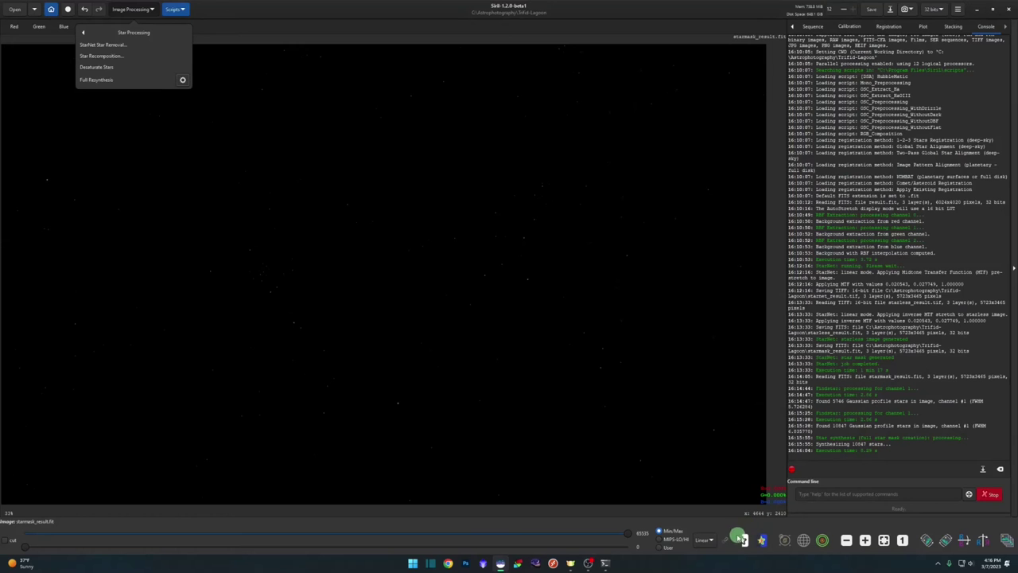
{"action": "key", "text": "Escape"}
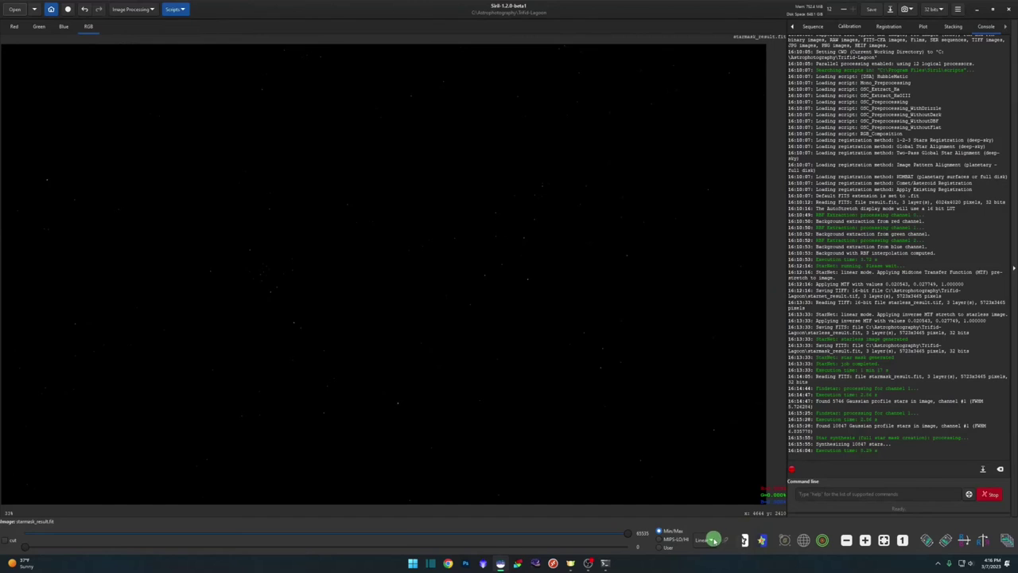
Step: Set the preview to Asinh and examine the shapes of the resynthesized stars up close across the star mask
{"action": "left_click", "coordinate": [710, 540]}
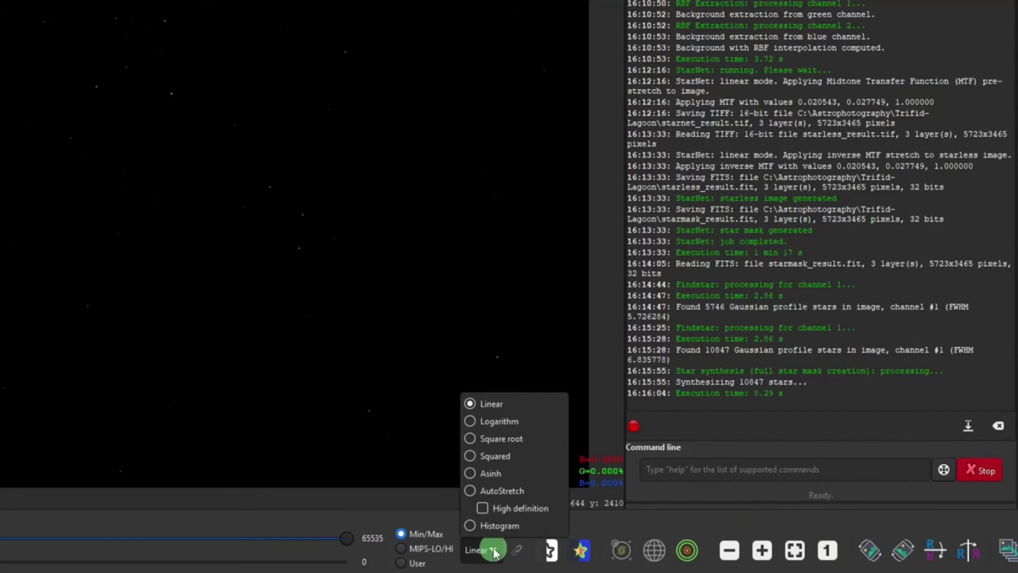
{"action": "left_click", "coordinate": [506, 474]}
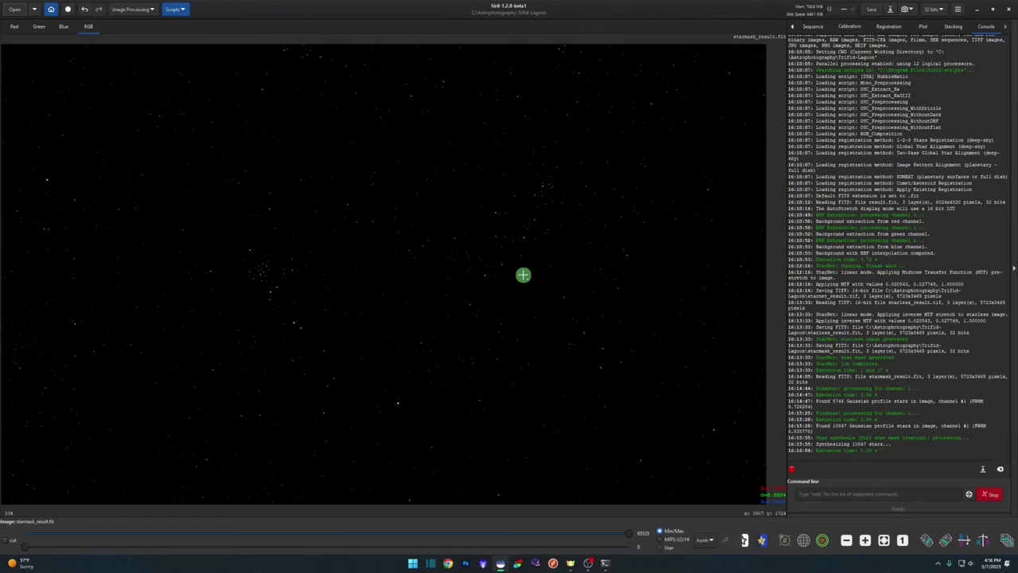
{"action": "scroll", "coordinate": [135, 49], "scroll_direction": "up", "scroll_amount": 2}
{"action": "scroll", "coordinate": [508, 256], "scroll_direction": "up", "scroll_amount": 1}
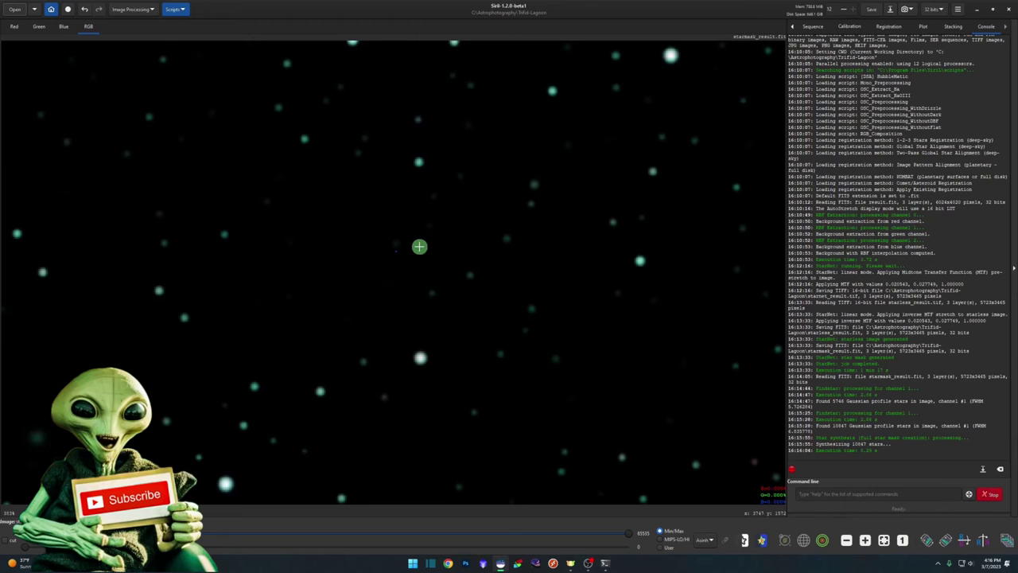
{"action": "scroll", "coordinate": [419, 247], "scroll_direction": "down", "scroll_amount": 2}
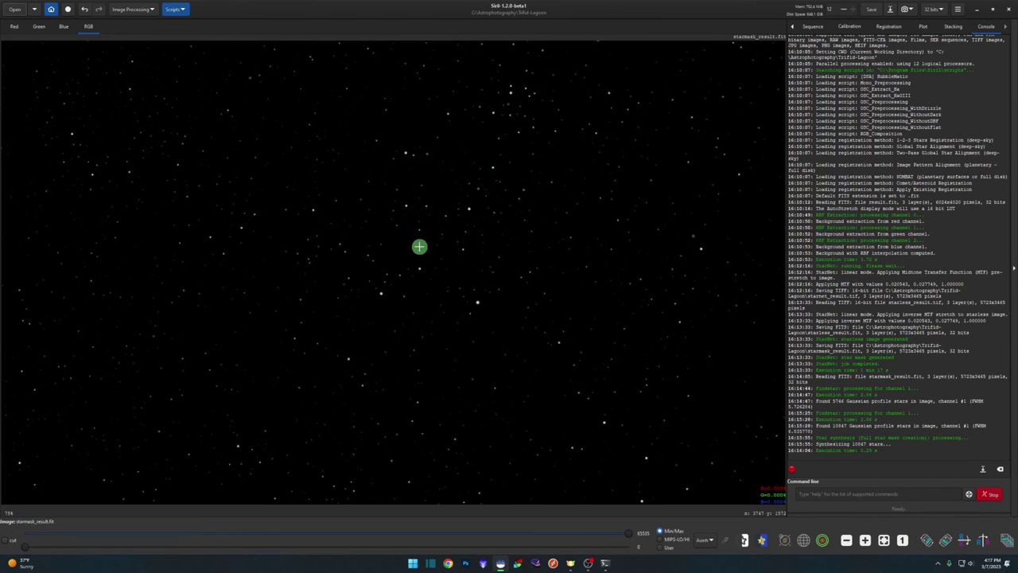
{"action": "scroll", "coordinate": [419, 247], "scroll_direction": "up", "scroll_amount": 2}
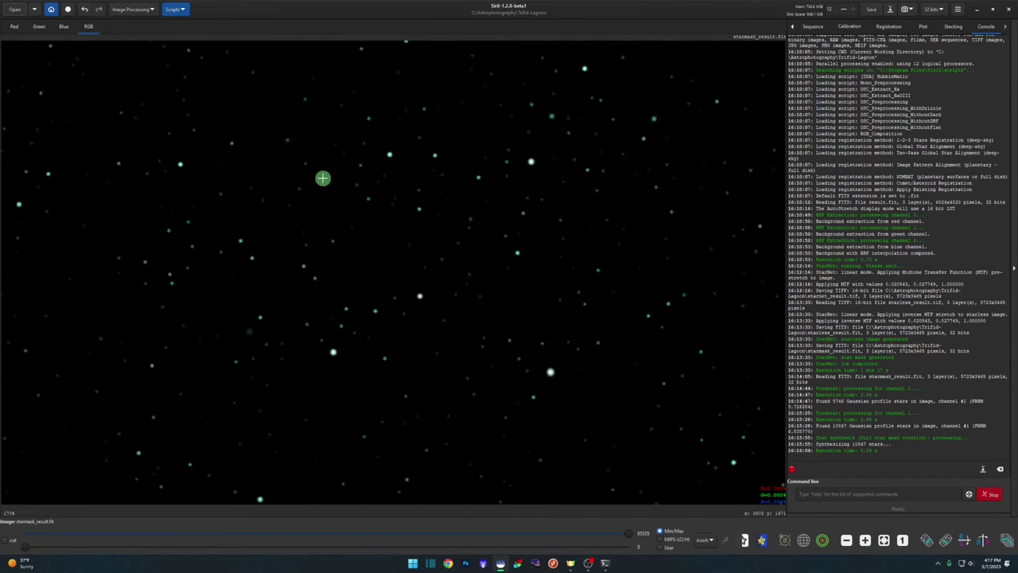
{"action": "left_click_drag", "start_coordinate": [322, 178], "coordinate": [518, 355]}
{"action": "left_click_drag", "start_coordinate": [391, 221], "coordinate": [487, 299]}
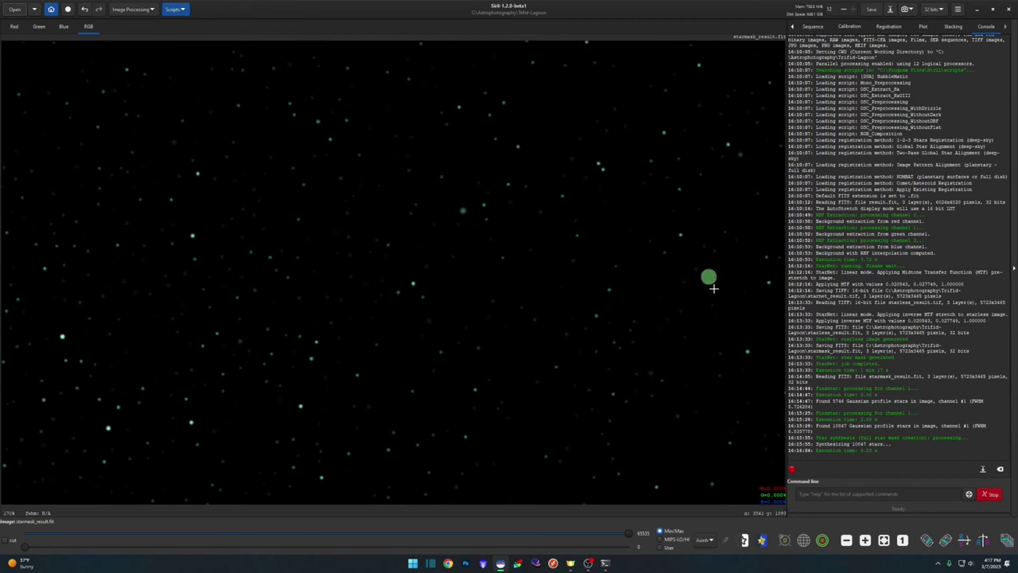
Step: Save the resynthesized star mask over starmask_result.fit
{"action": "left_click", "coordinate": [882, 540]}
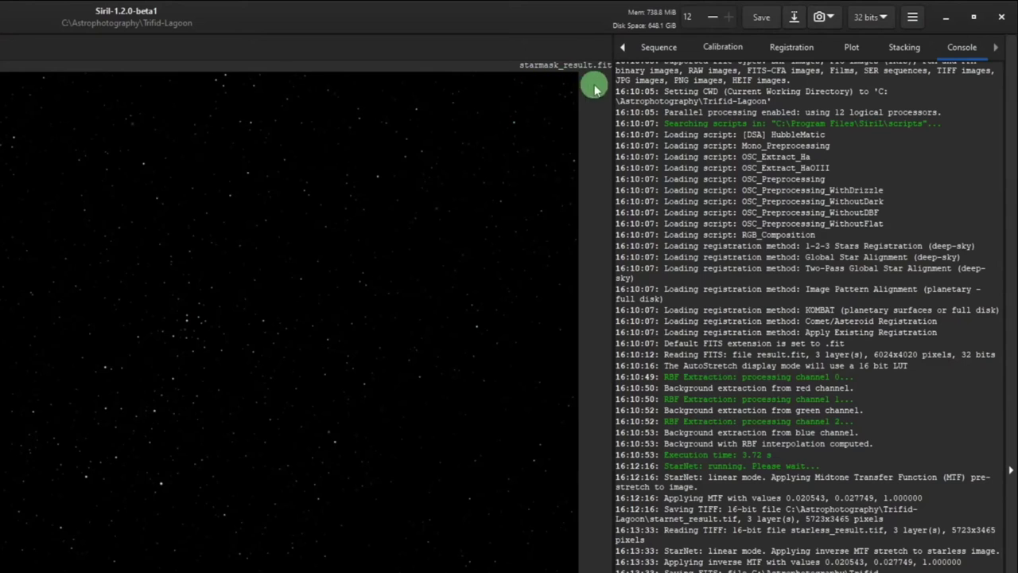
{"action": "left_click", "coordinate": [761, 18]}
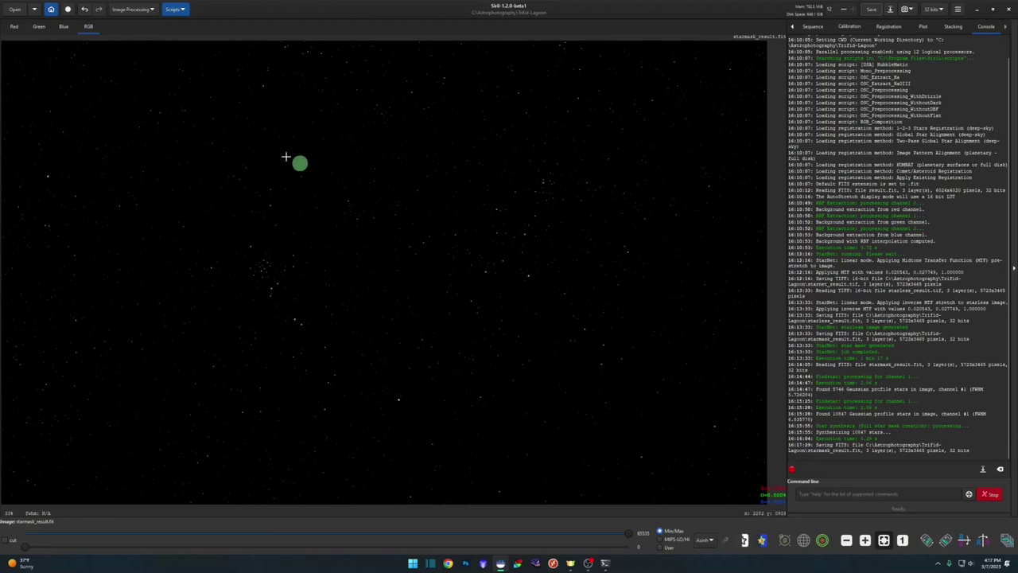
Step: Start Star Recomposition and load starless_result.fit as the background image
{"action": "left_click", "coordinate": [143, 10]}
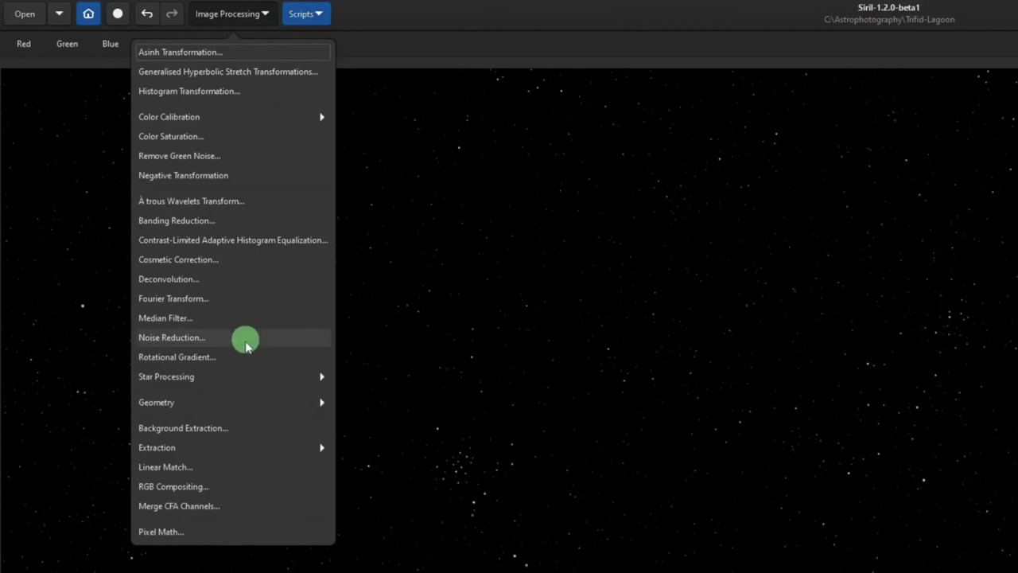
{"action": "left_click", "coordinate": [249, 375]}
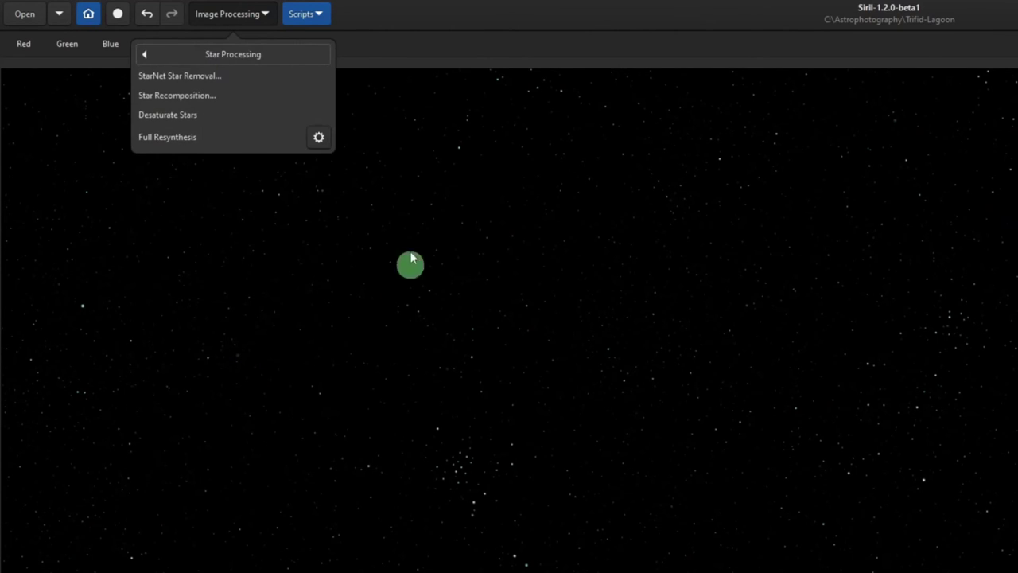
{"action": "left_click", "coordinate": [261, 97]}
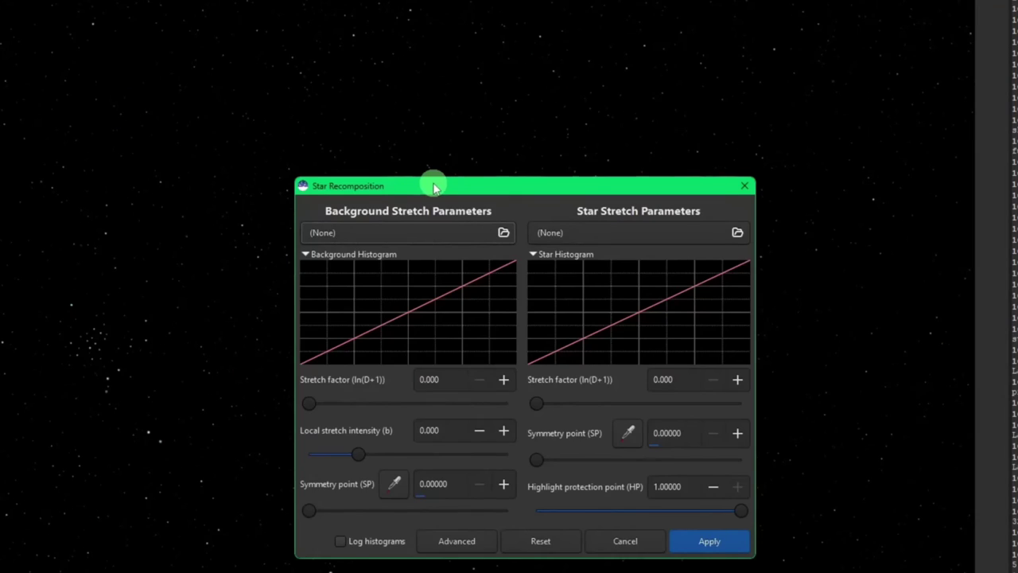
{"action": "left_click_drag", "start_coordinate": [433, 185], "coordinate": [461, 84]}
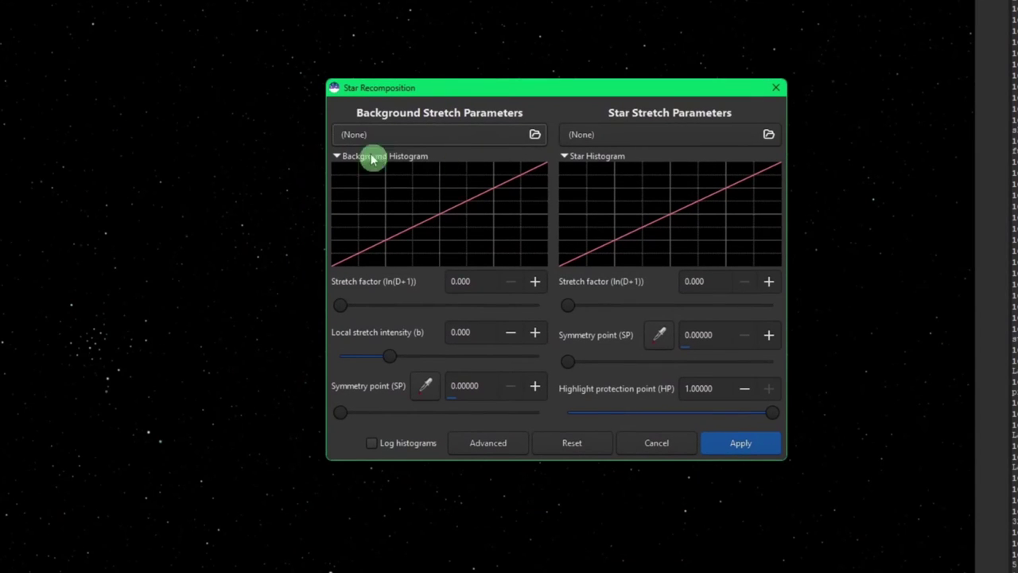
{"action": "left_click", "coordinate": [535, 143]}
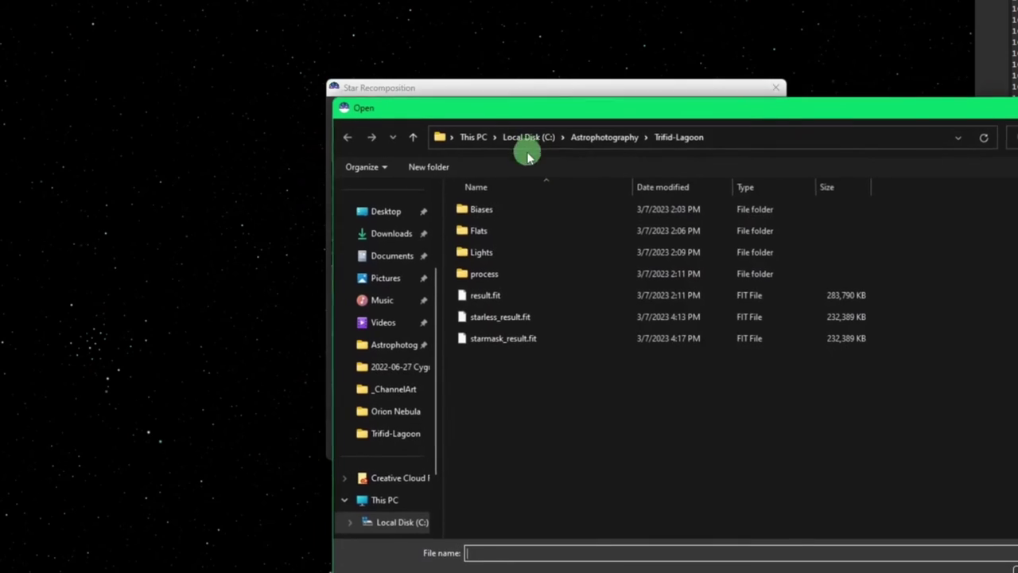
{"action": "double_click", "coordinate": [514, 322]}
{"action": "left_click_drag", "start_coordinate": [561, 100], "coordinate": [875, 107]}
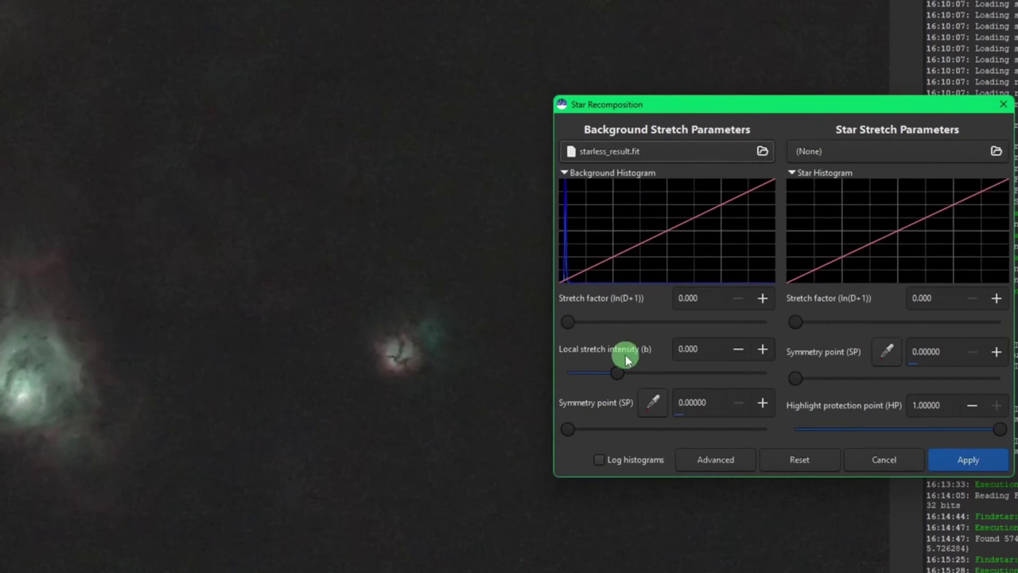
Step: Load starmask_result.fit as the star image for the recomposition
{"action": "left_click", "coordinate": [887, 156]}
{"action": "left_click", "coordinate": [724, 362]}
{"action": "double_click", "coordinate": [723, 362]}
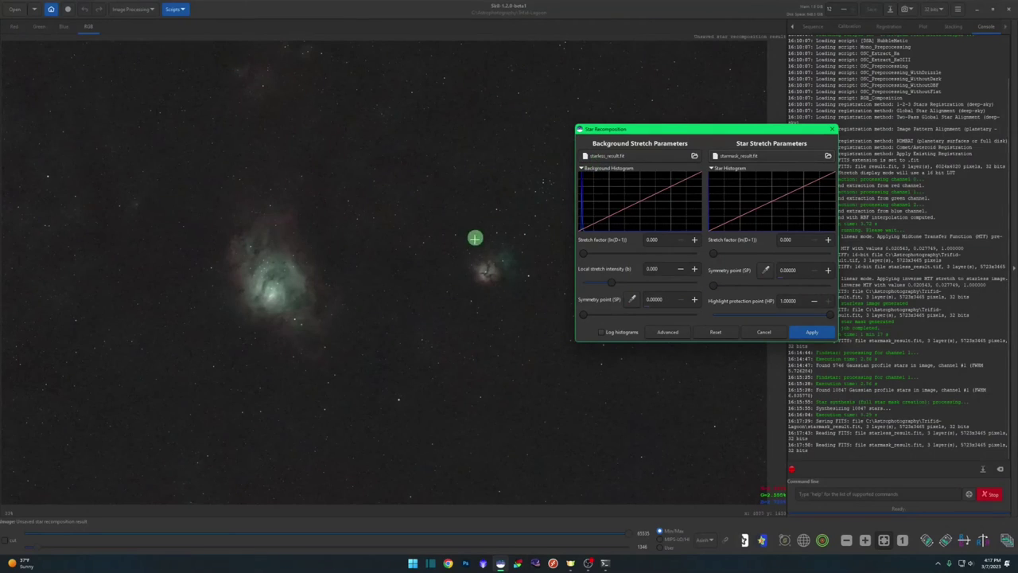
Step: Set the preview to Linear and raise the starless background's stretch factor to about 2.686 in the Star Recomposition
{"action": "left_click_drag", "start_coordinate": [584, 253], "coordinate": [587, 254]}
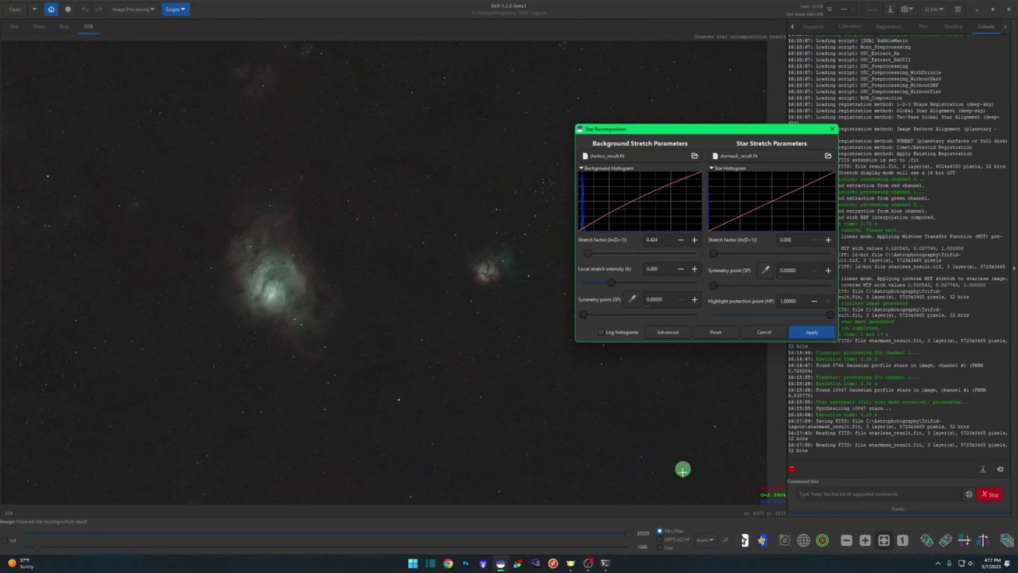
{"action": "left_click", "coordinate": [714, 542]}
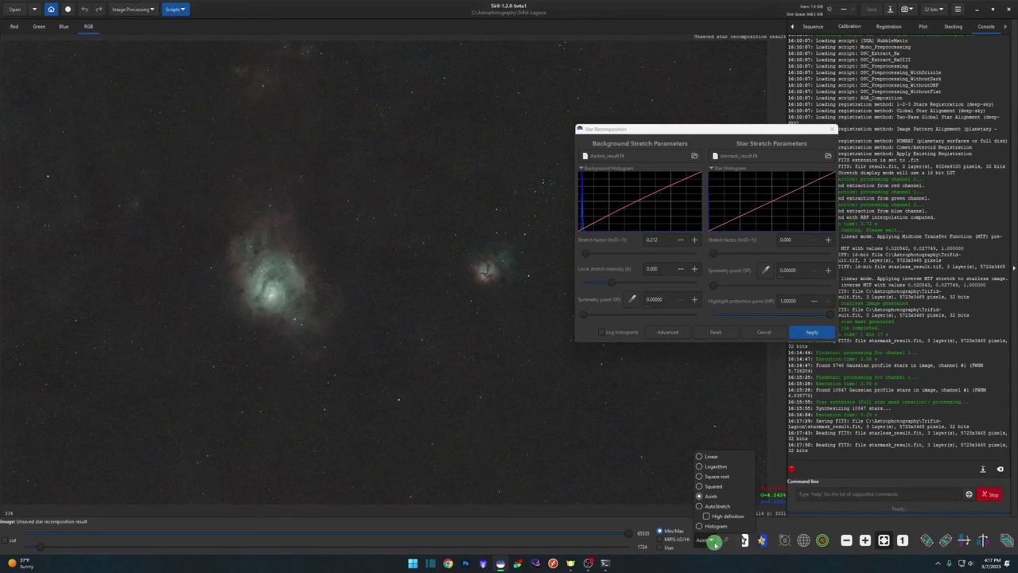
{"action": "left_click", "coordinate": [710, 459]}
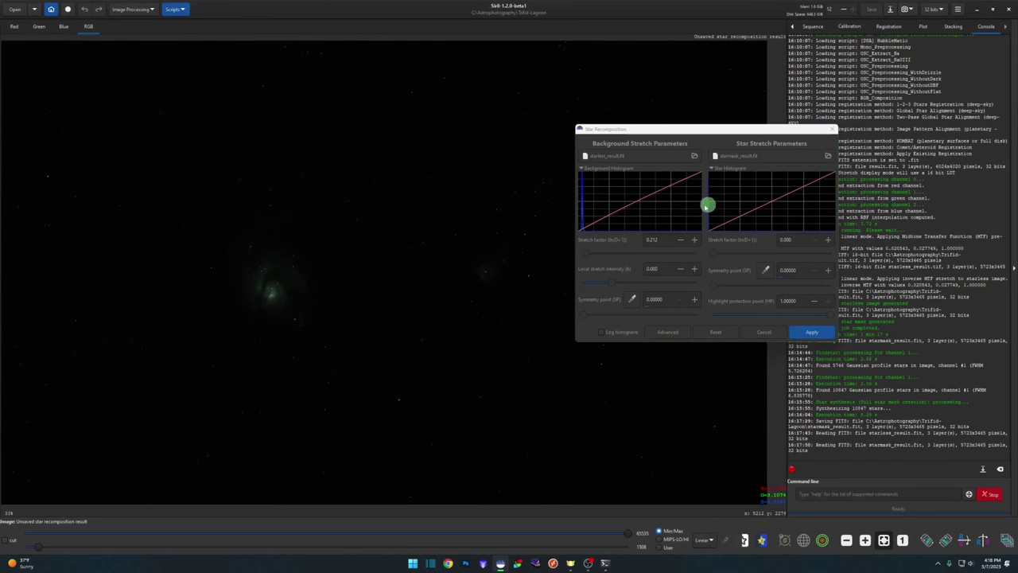
{"action": "left_click_drag", "start_coordinate": [591, 254], "coordinate": [608, 254]}
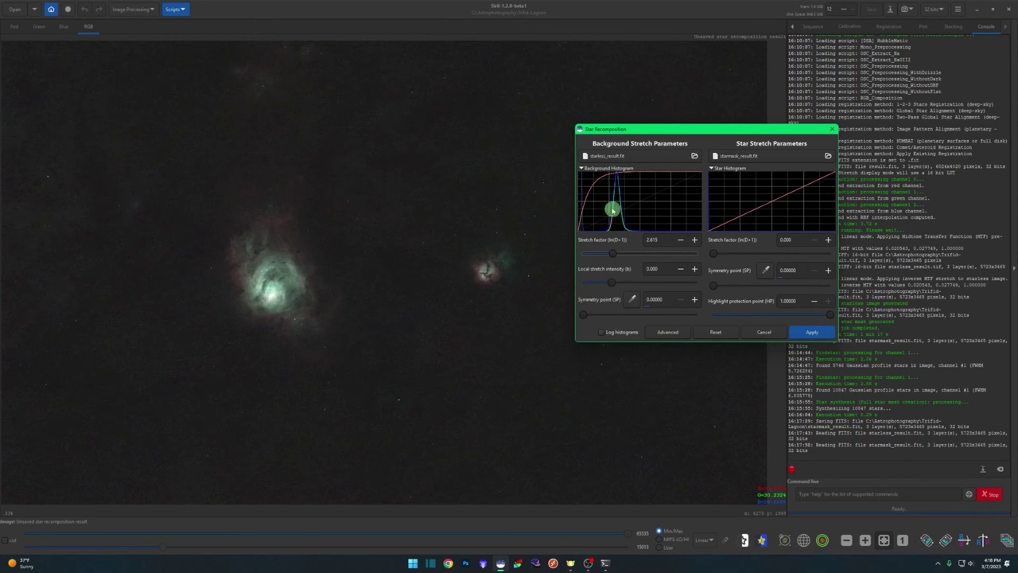
{"action": "mouse_move", "coordinate": [616, 258]}
{"action": "left_mouse_down"}
{"action": "mouse_move", "coordinate": [624, 256]}
{"action": "mouse_move", "coordinate": [613, 255]}
{"action": "left_mouse_up"}
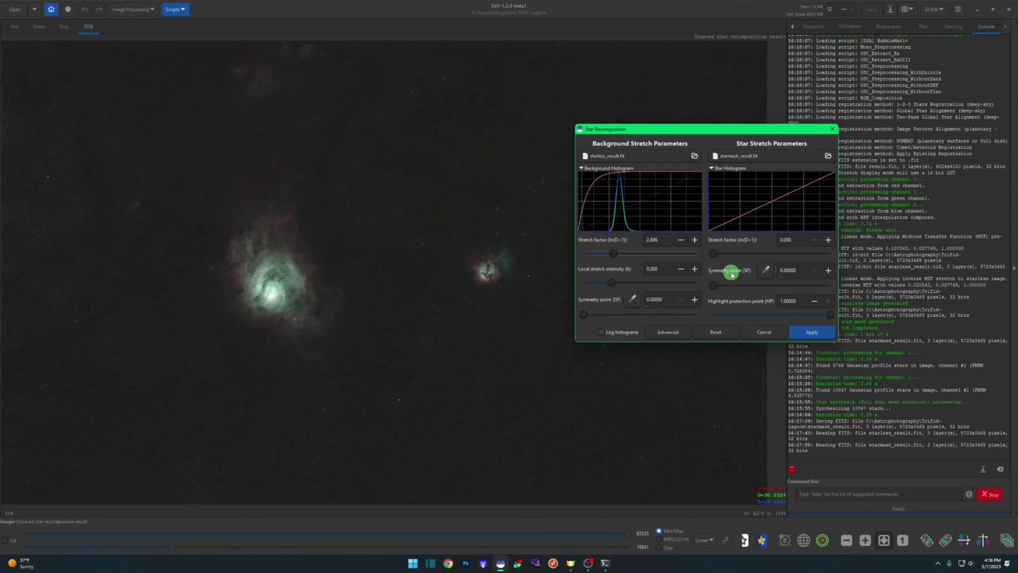
{"action": "left_click", "coordinate": [139, 10]}
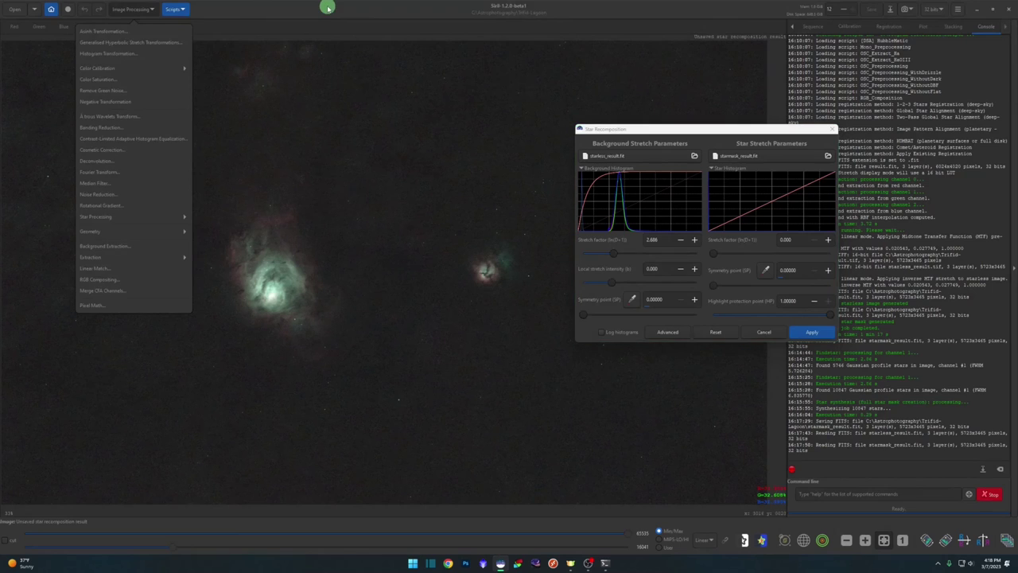
{"action": "left_click", "coordinate": [829, 226]}
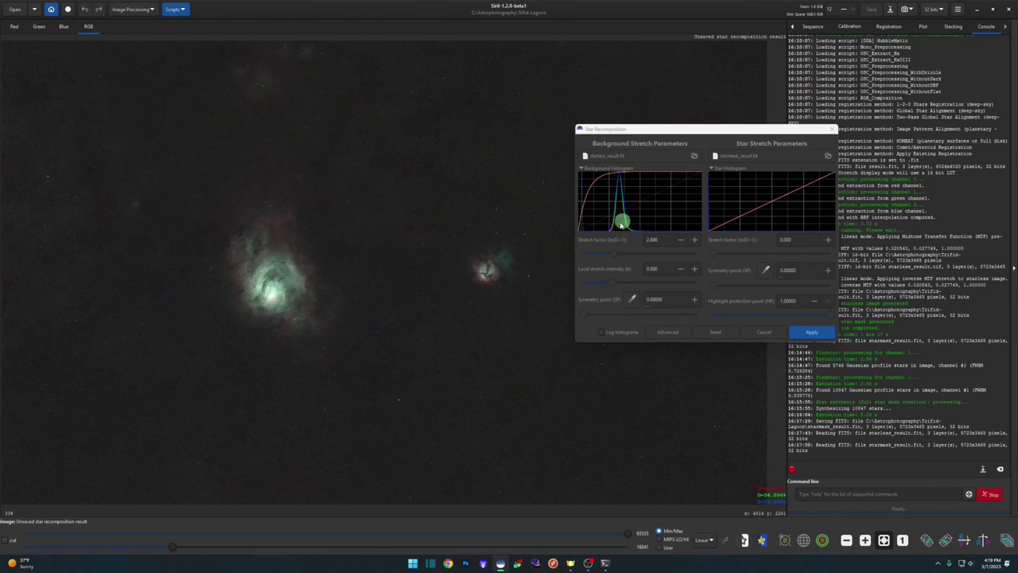
Step: Increase the star mask's stretch factor until the stars show well against the background, and apply the recomposition
{"action": "left_click_drag", "start_coordinate": [715, 253], "coordinate": [792, 253]}
{"action": "left_click", "coordinate": [810, 331]}
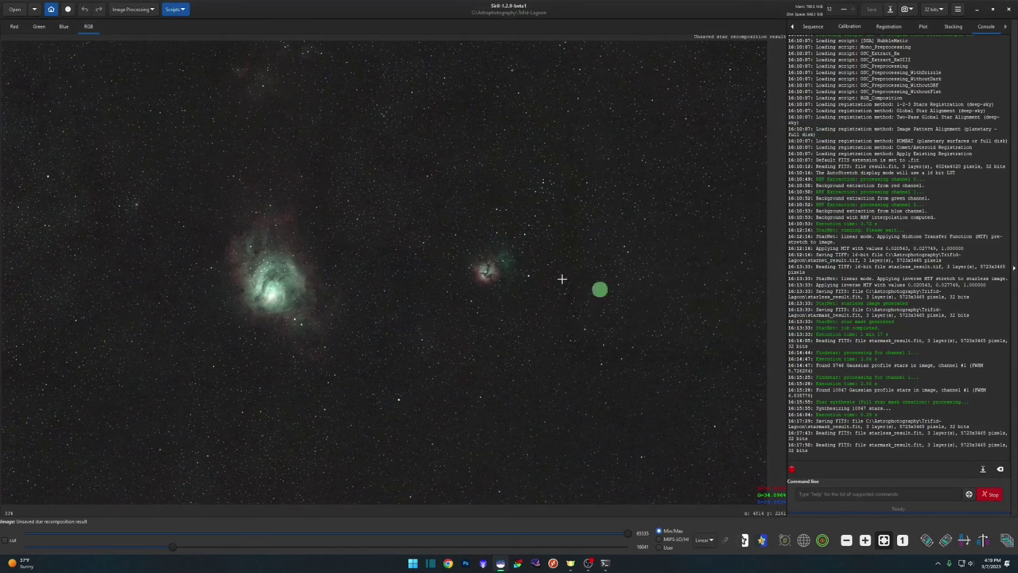
Step: Remove the green noise from the recomposed image with Average Neutral protection and preserved lightness, and inspect the nebula and stars up close
{"action": "left_click", "coordinate": [131, 8]}
{"action": "left_click", "coordinate": [132, 93]}
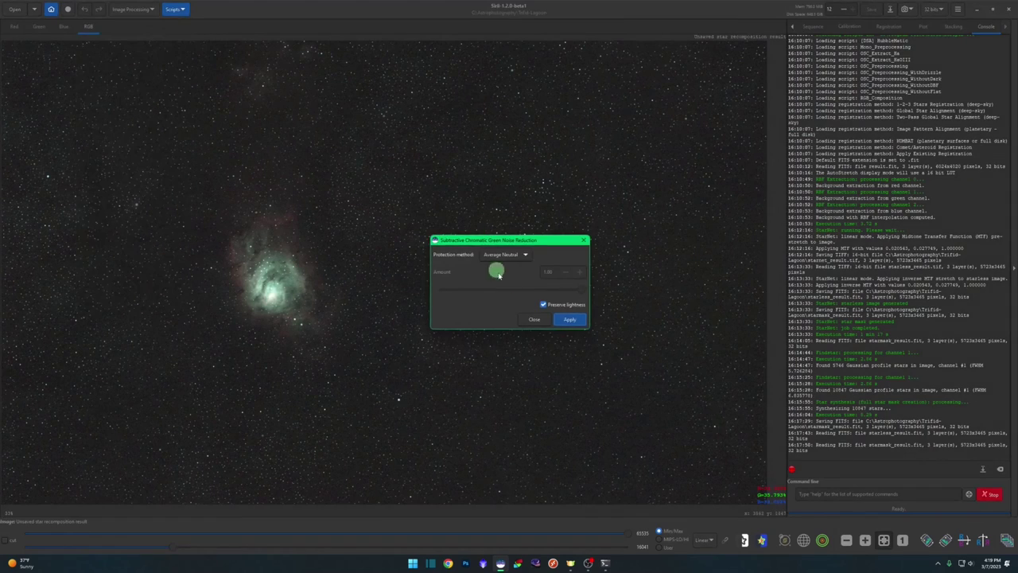
{"action": "left_click", "coordinate": [569, 319]}
{"action": "scroll", "coordinate": [306, 264], "scroll_direction": "up", "scroll_amount": 3}
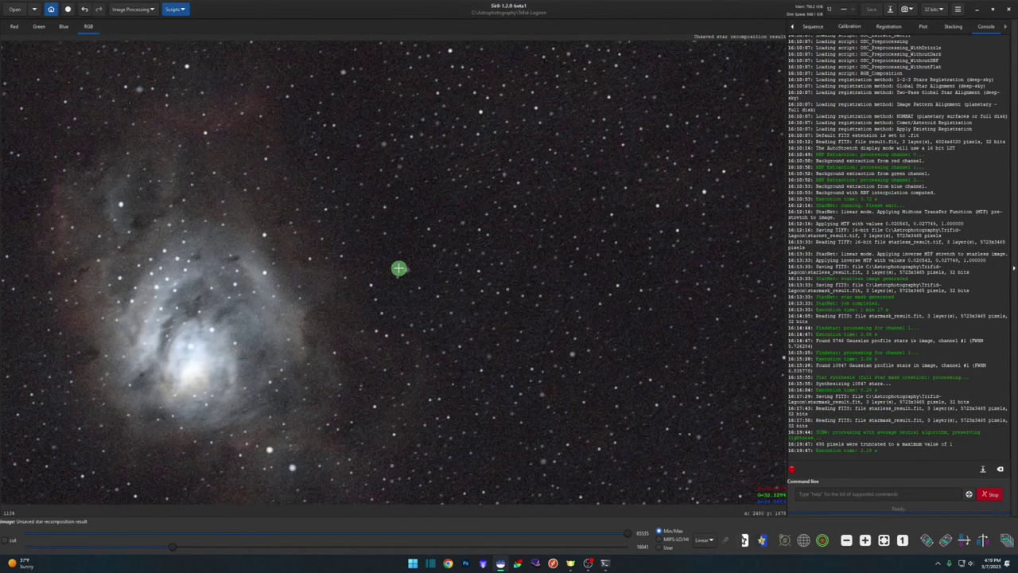
{"action": "scroll", "coordinate": [399, 268], "scroll_direction": "down", "scroll_amount": 3}
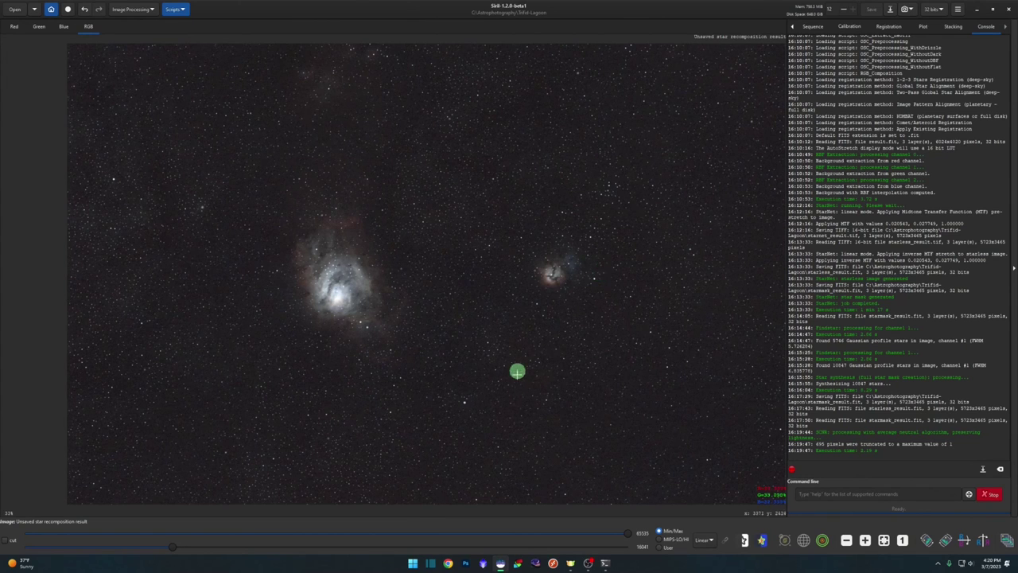
Step: Switch to Chrome and read the Tips section of the Synthetic Stars tutorial on siril.org
{"action": "left_click", "coordinate": [448, 562]}
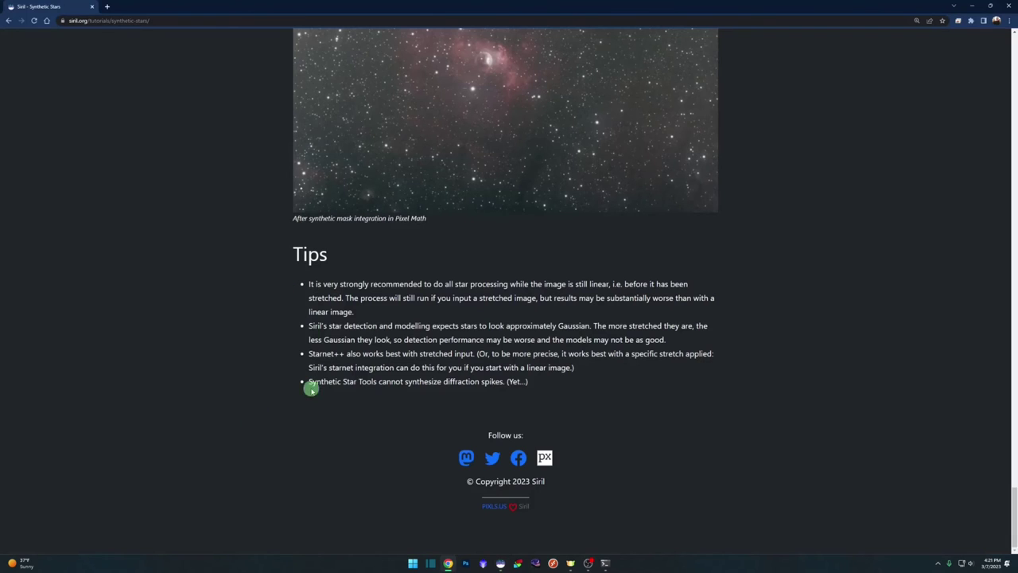